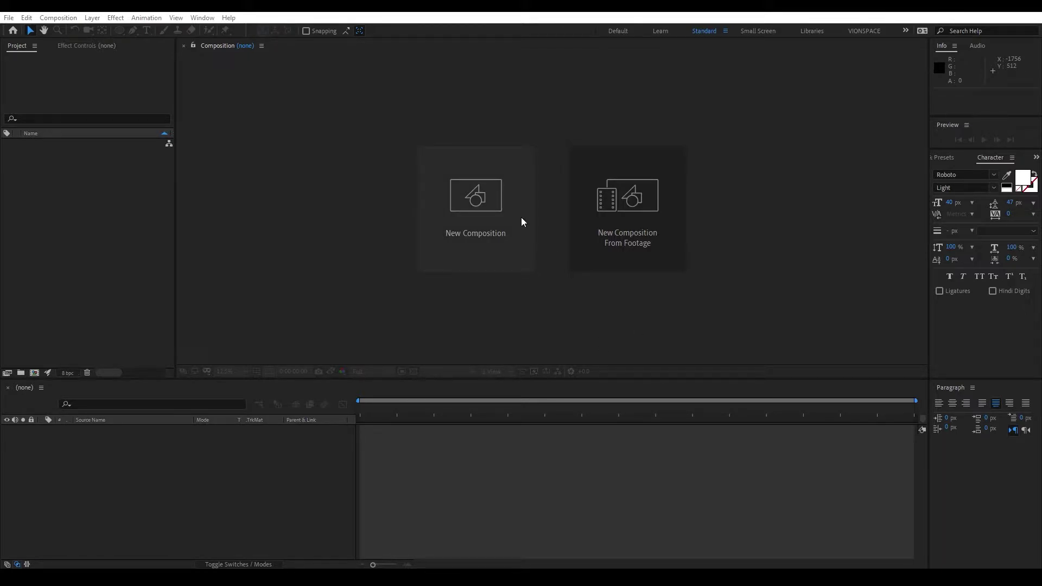
Create a 1920 x 1080, 30 fps, 15-second composition and draw a red circle near its upper centre.
click(490, 211)
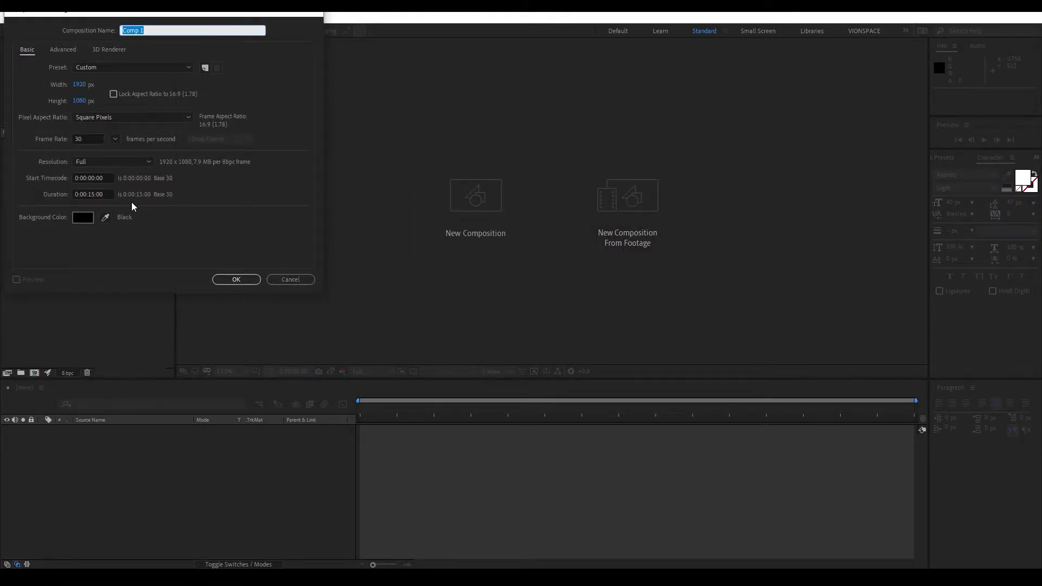
click(235, 278)
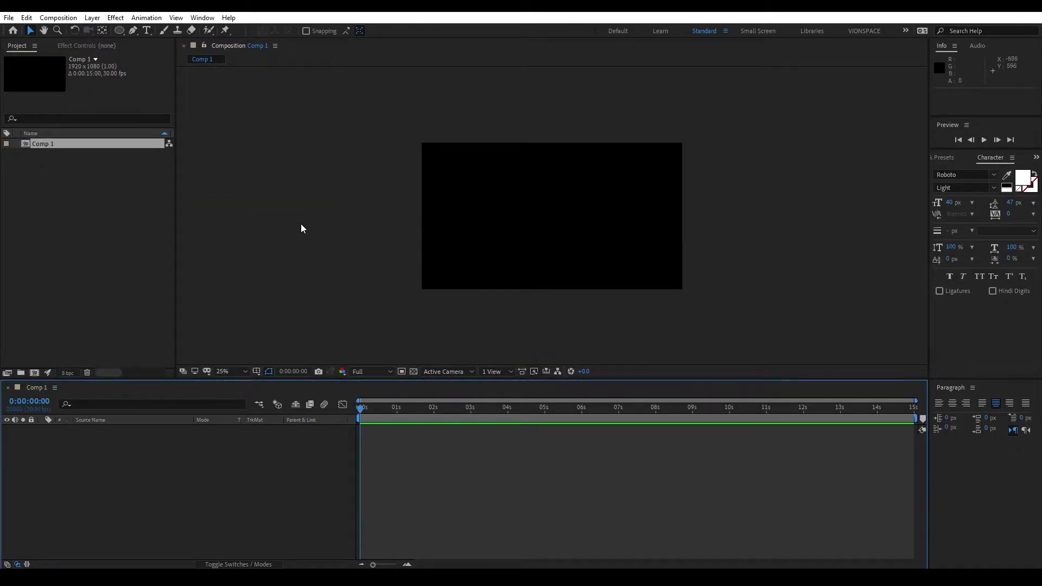
click(119, 31)
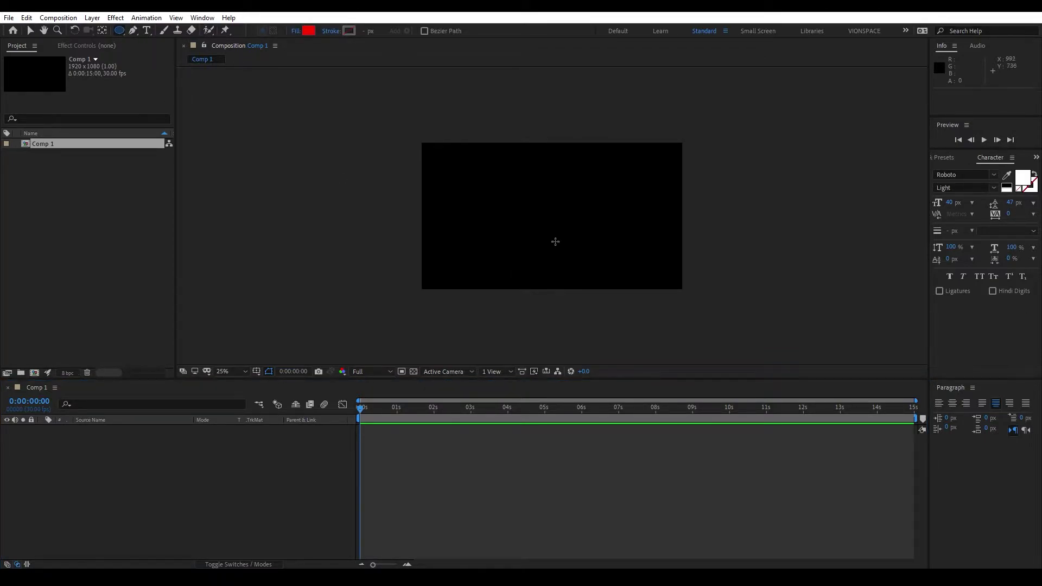
drag(539, 164, 555, 194)
key(space)
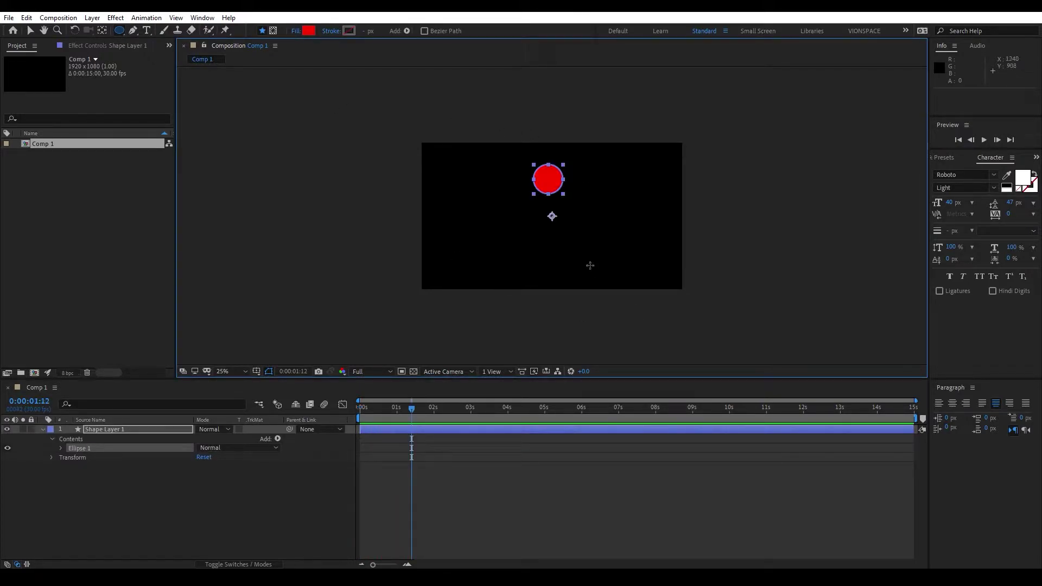
Move the circle layer's anchor point to the centre of the circle.
key(v)
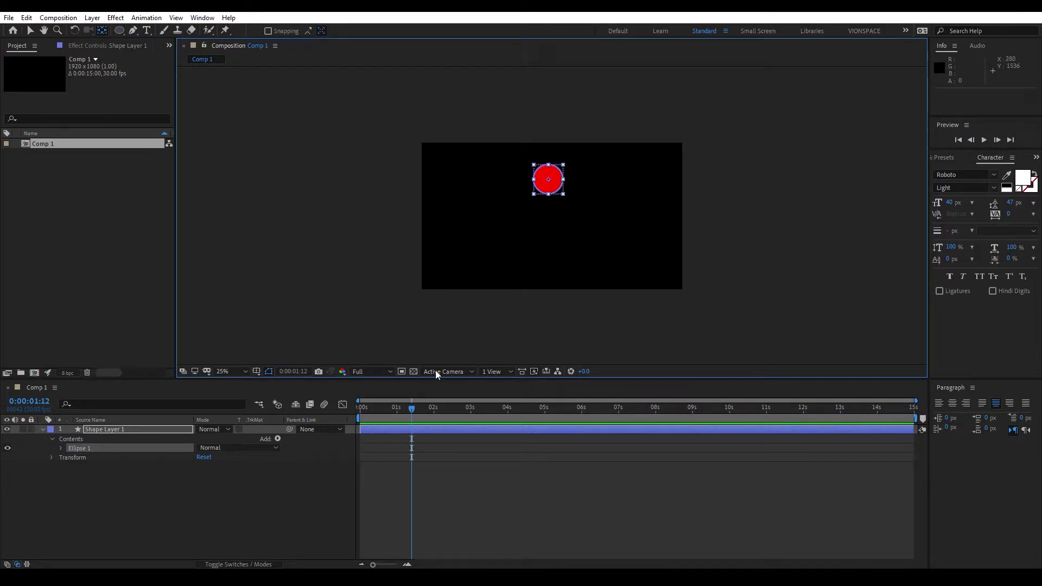
click(149, 430)
click(552, 216)
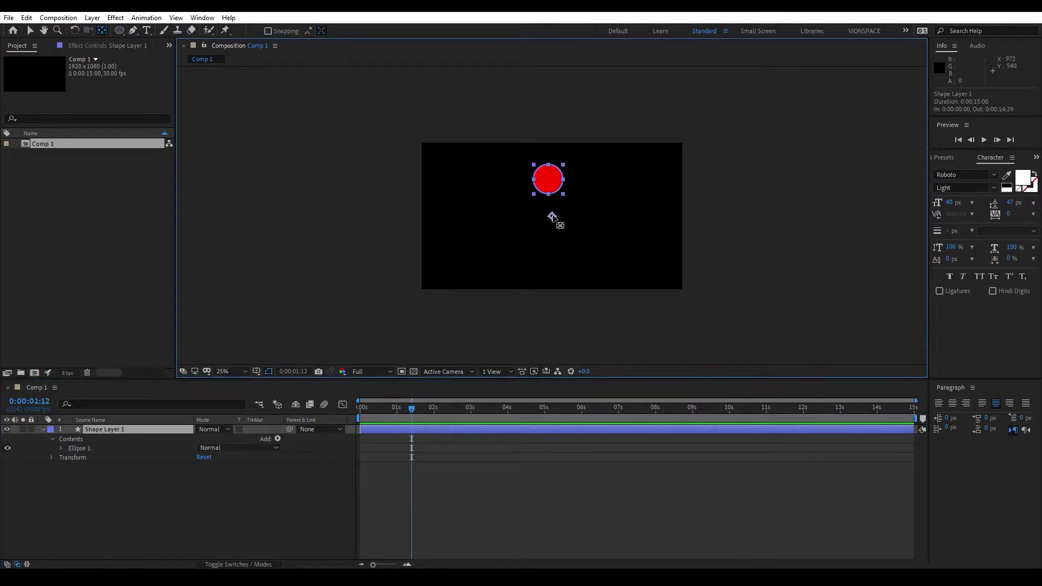
drag(551, 215, 547, 179)
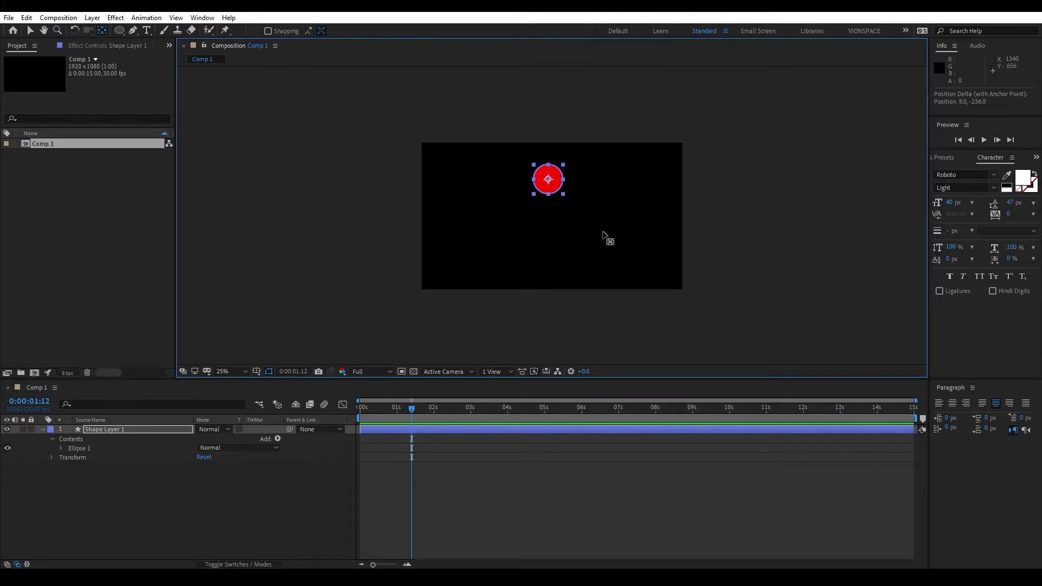
key(v)
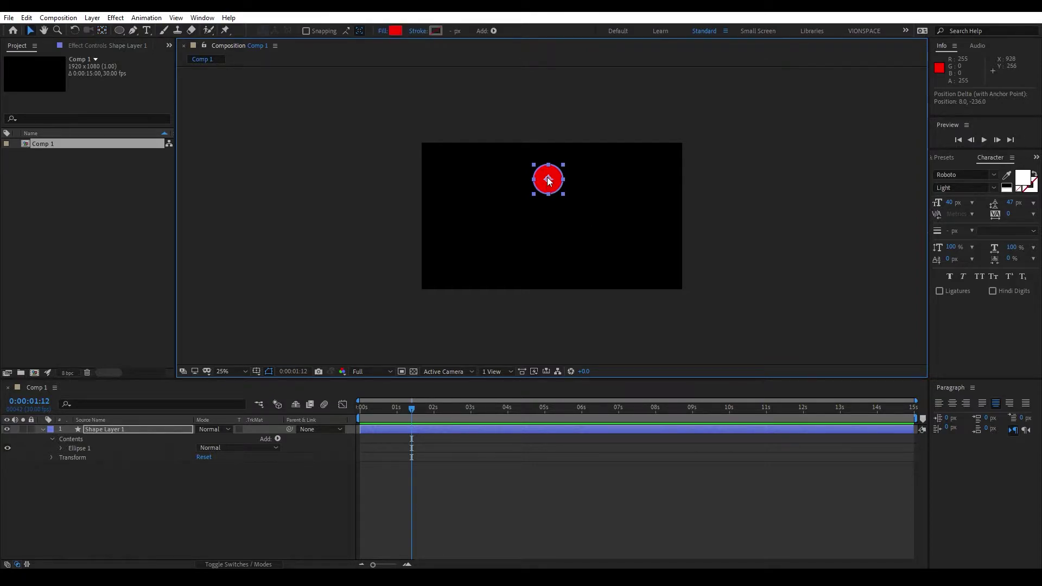
Reveal the circle layer's Position property and set its first keyframe at 0:00:00:00.
key(p)
click(142, 431)
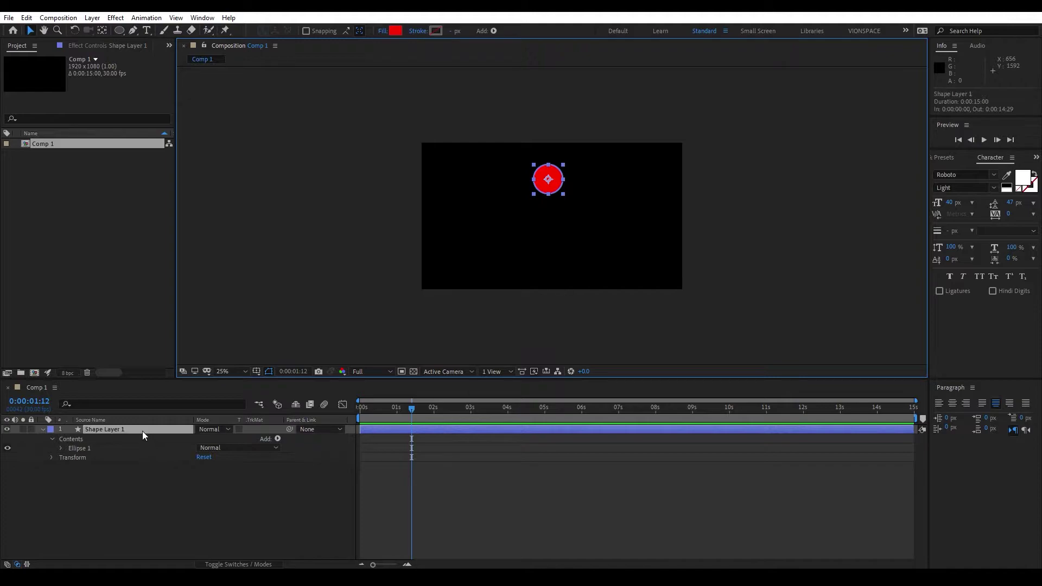
key(p)
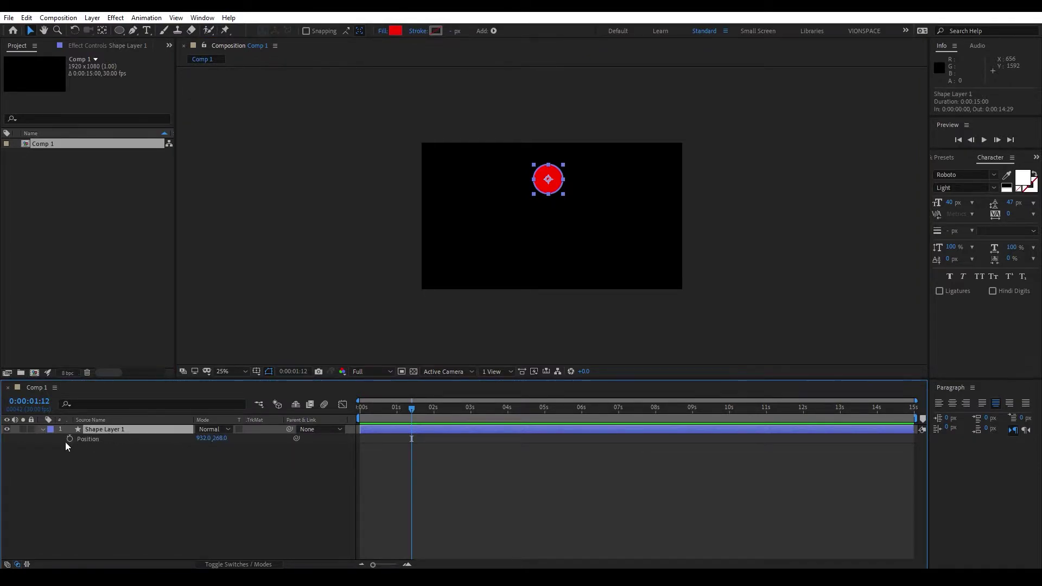
key(Home)
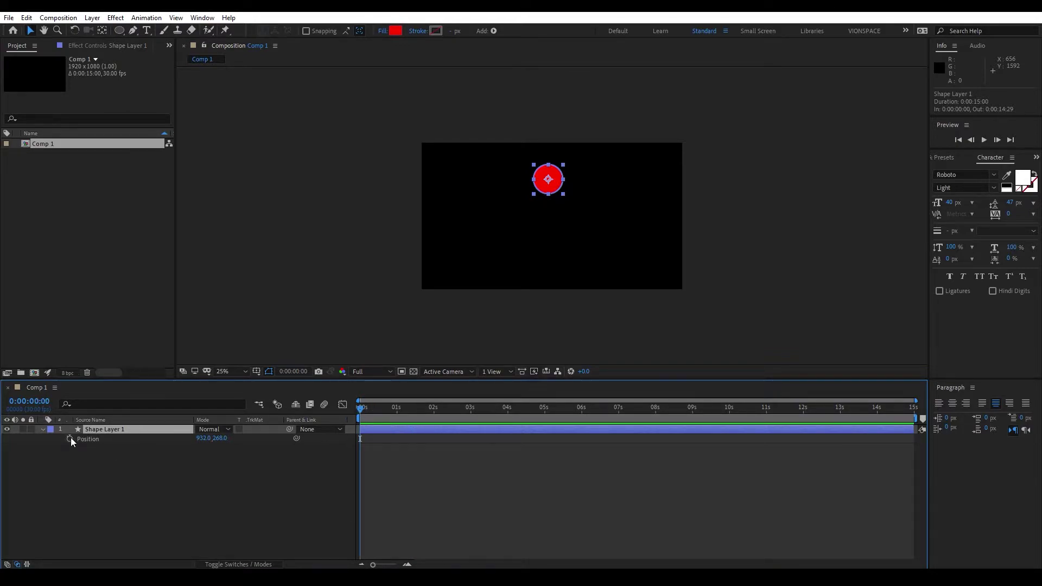
click(69, 439)
At 0:00:02:01, move the circle straight down to position 932, 772 to add a second Position keyframe.
drag(375, 406, 434, 410)
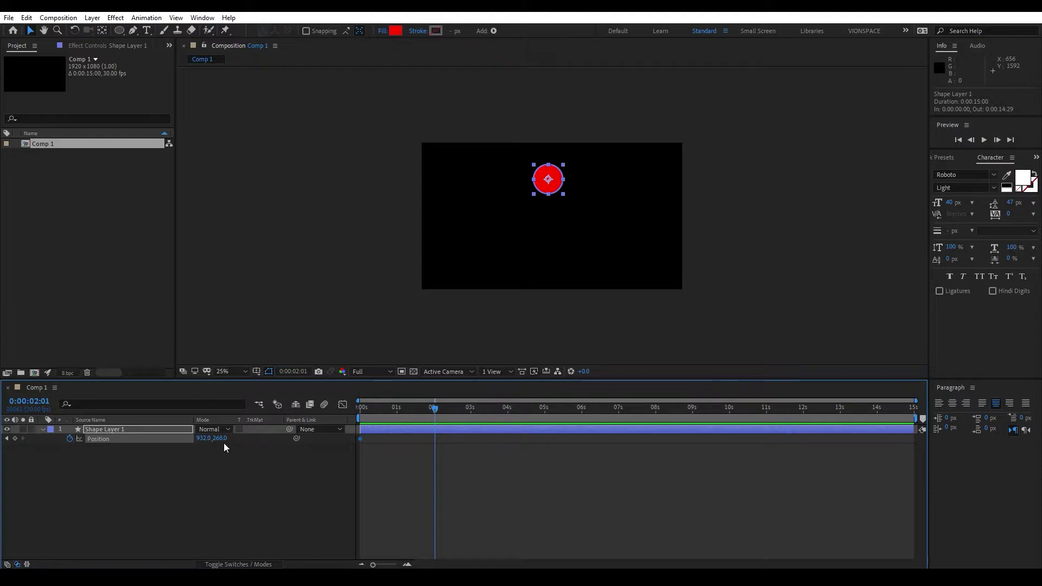
click(548, 180)
drag(549, 180, 553, 247)
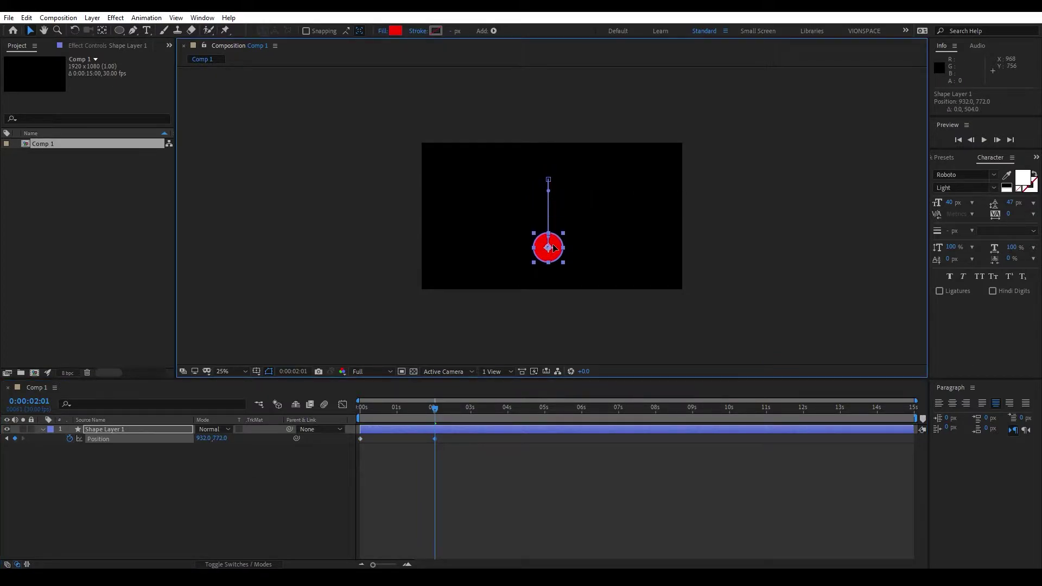
Play back the circle's downward movement from the start of the composition.
drag(417, 408, 314, 413)
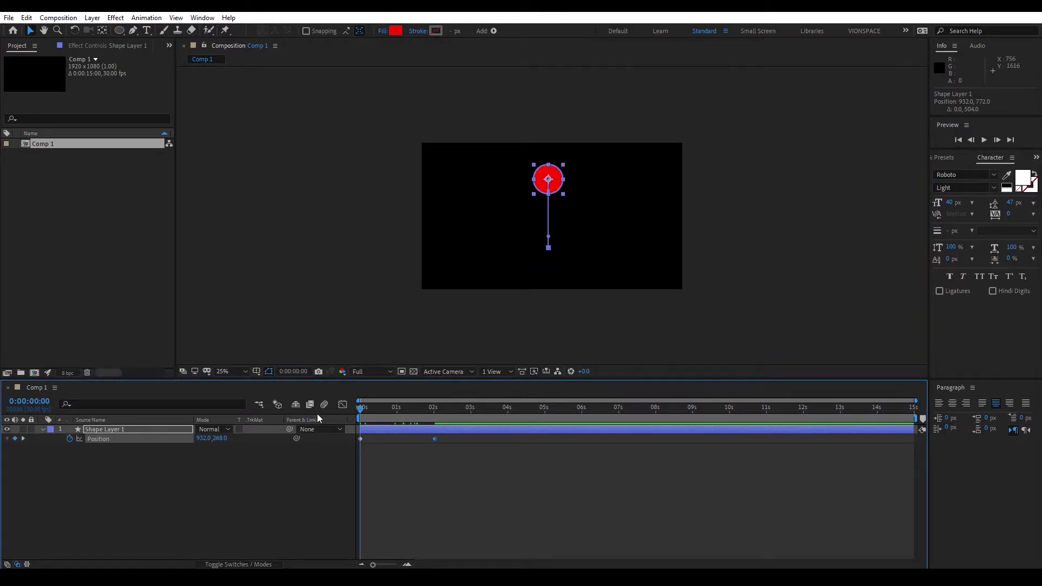
key(space)
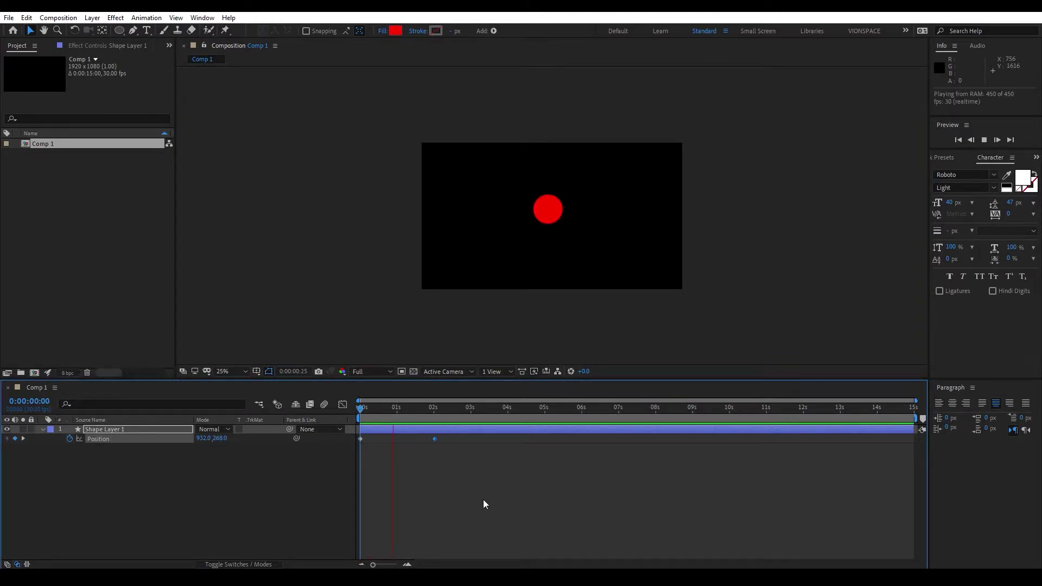
key(space)
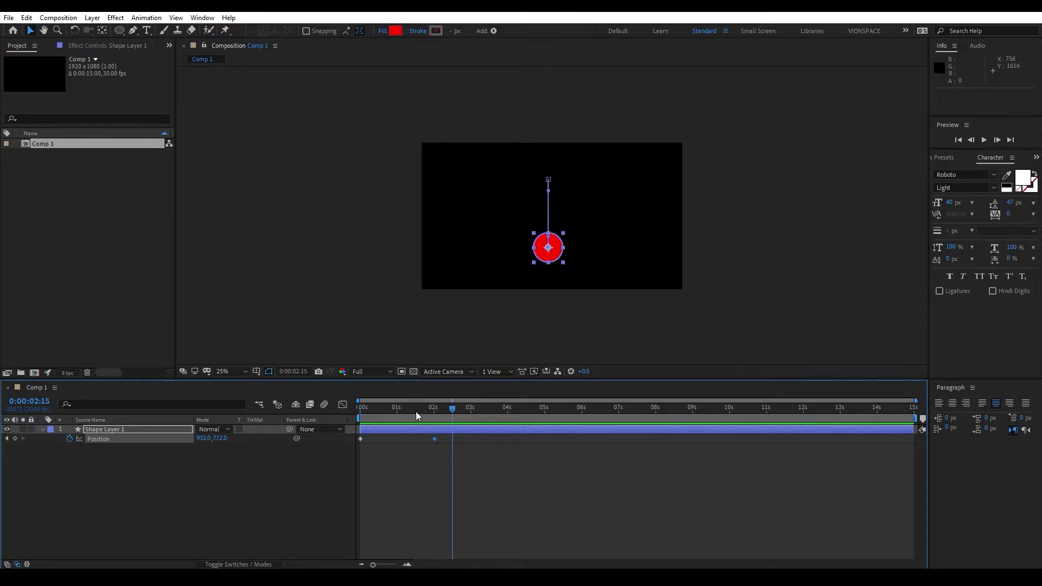
key(space)
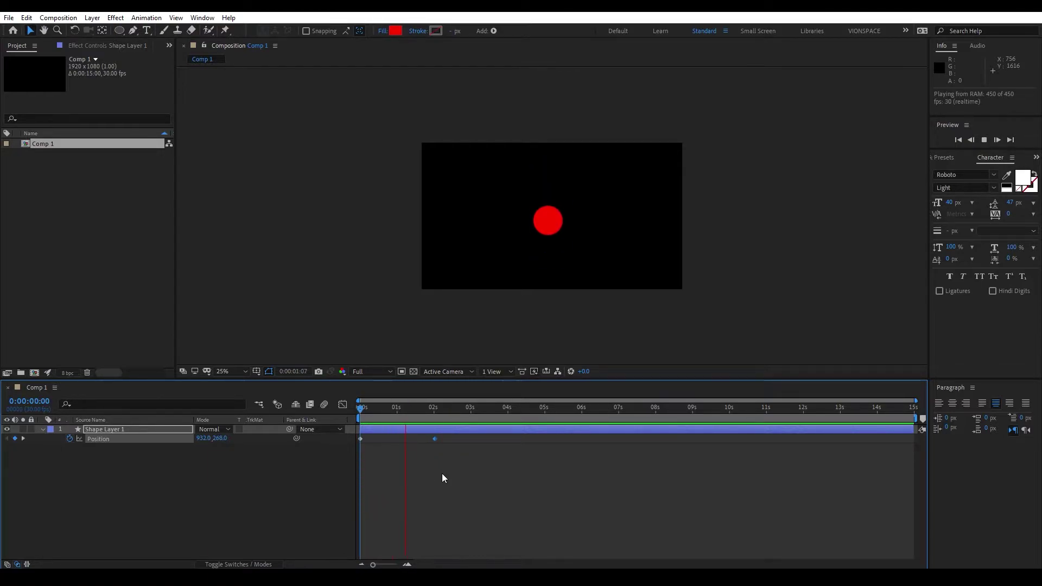
key(space)
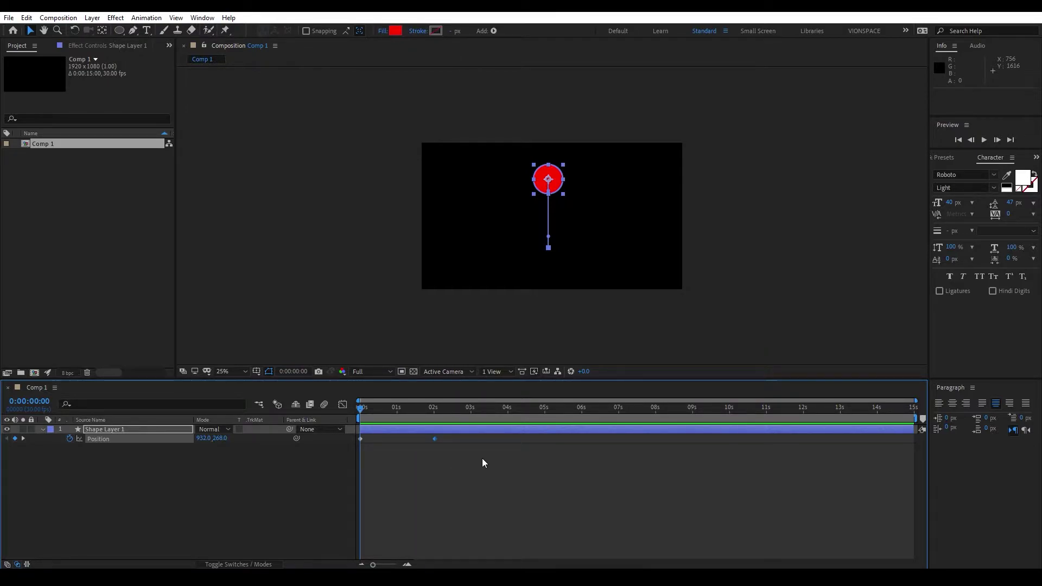
Apply Easy Ease to both Position keyframes of the circle layer.
drag(479, 466, 351, 436)
mouse_move(473, 463)
mouse_down()
mouse_move(466, 476)
mouse_move(388, 439)
mouse_move(352, 437)
mouse_up()
right_click(435, 440)
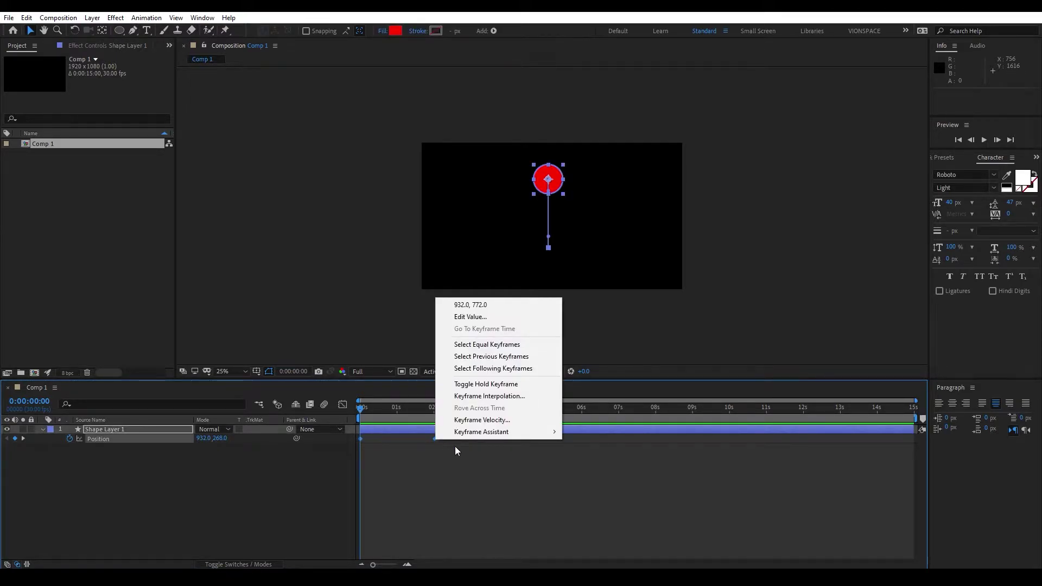
mouse_move(506, 433)
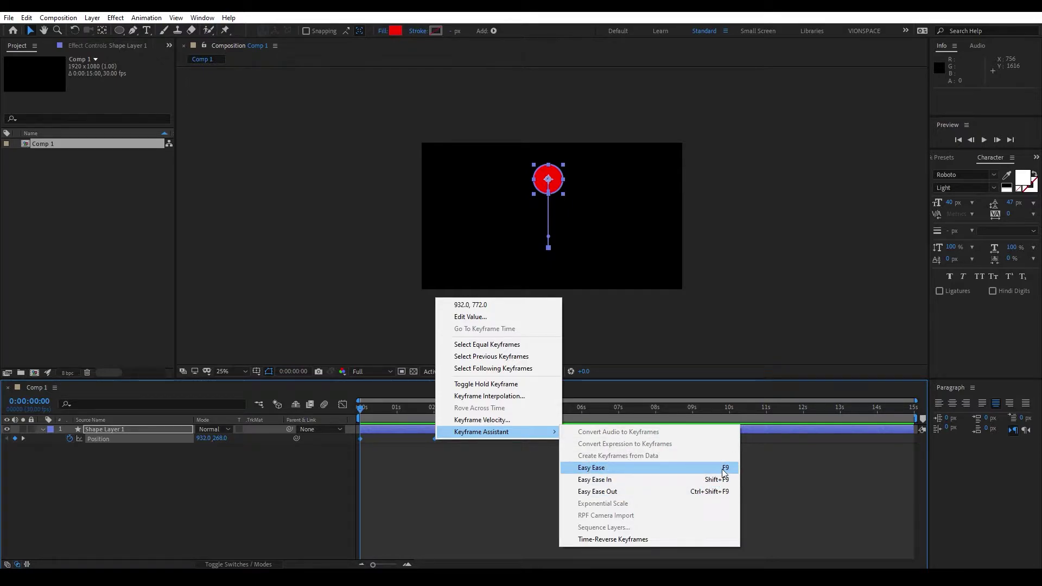
click(617, 469)
click(493, 449)
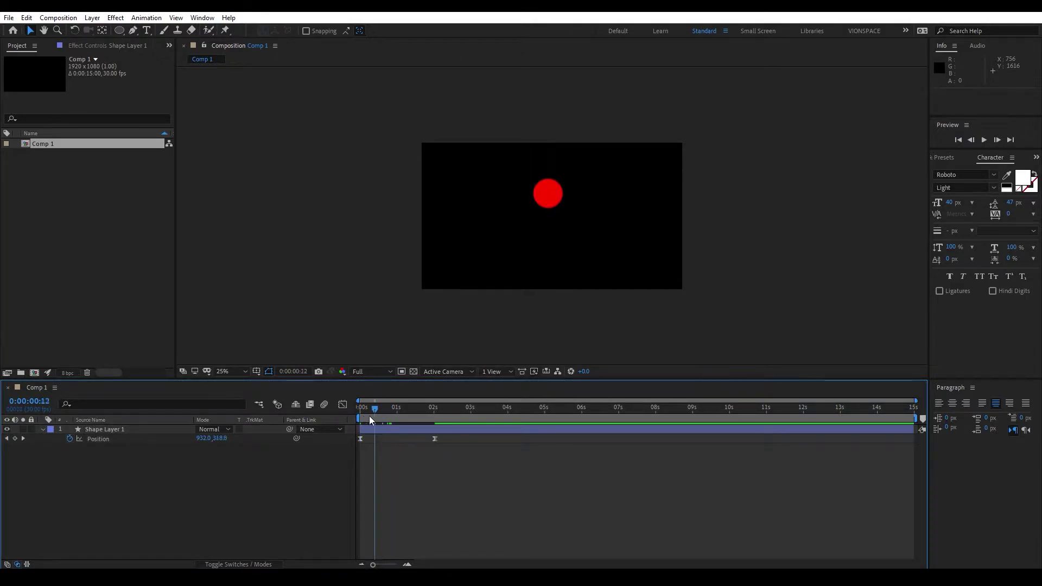
Open the Graph Editor for both Position keyframes and set it to edit the value graph.
drag(474, 471, 348, 429)
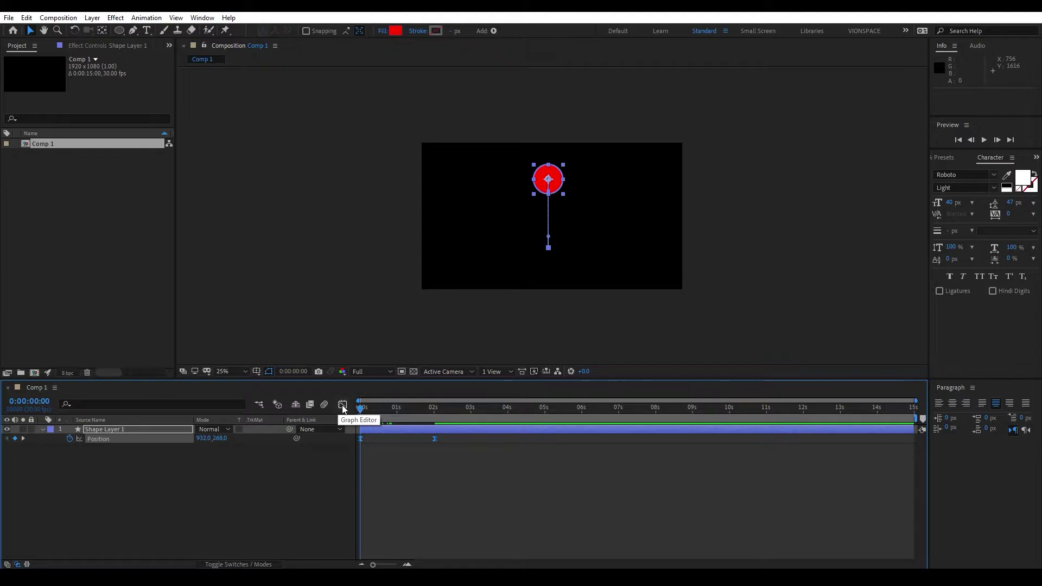
click(342, 405)
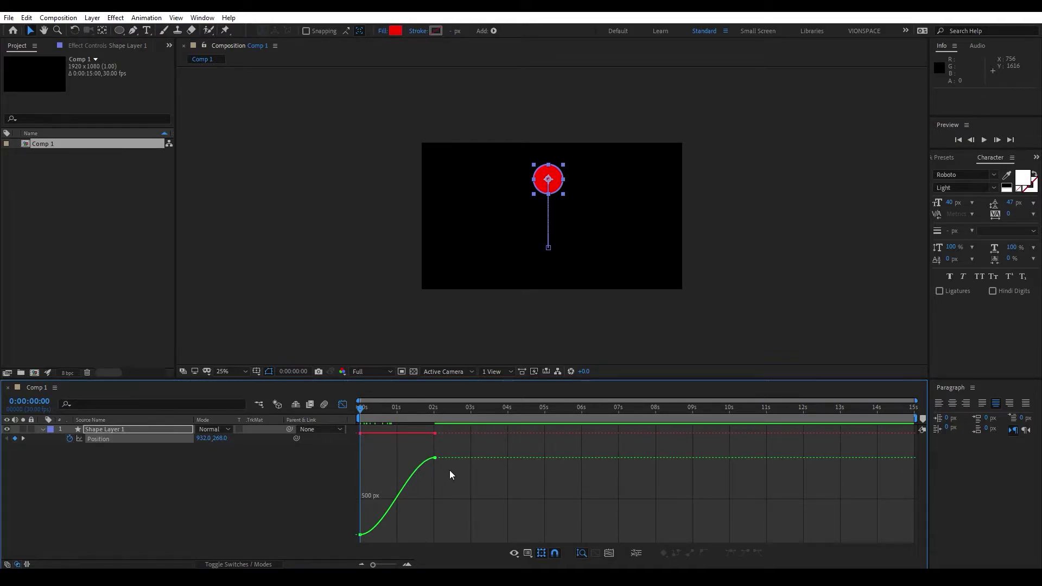
click(528, 552)
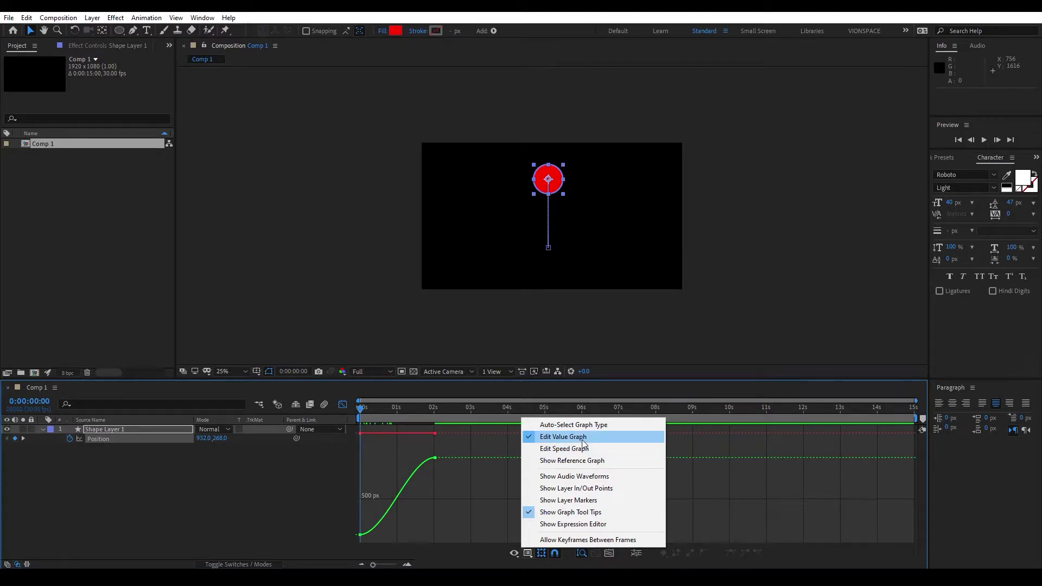
click(582, 440)
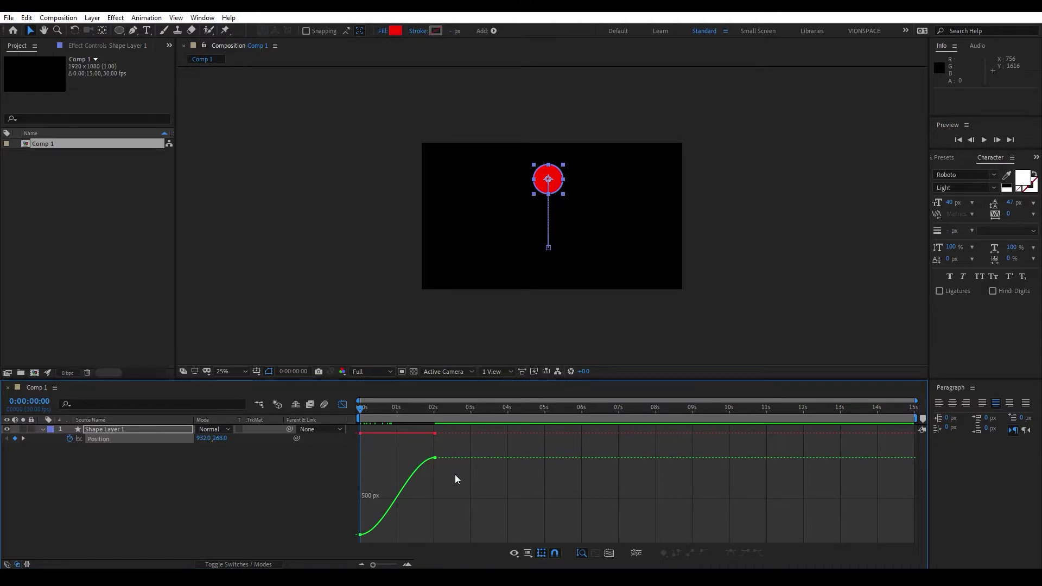
Shift the end Position keyframe slightly later and separate Position into X and Y dimensions.
mouse_move(434, 457)
mouse_down()
mouse_move(394, 456)
mouse_move(440, 457)
mouse_up()
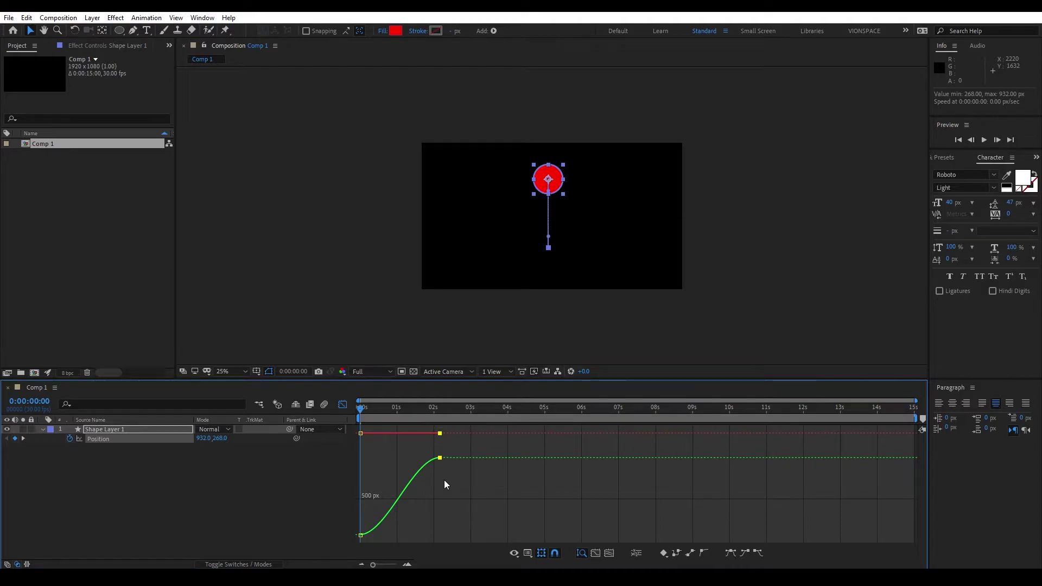
mouse_move(411, 480)
click(100, 441)
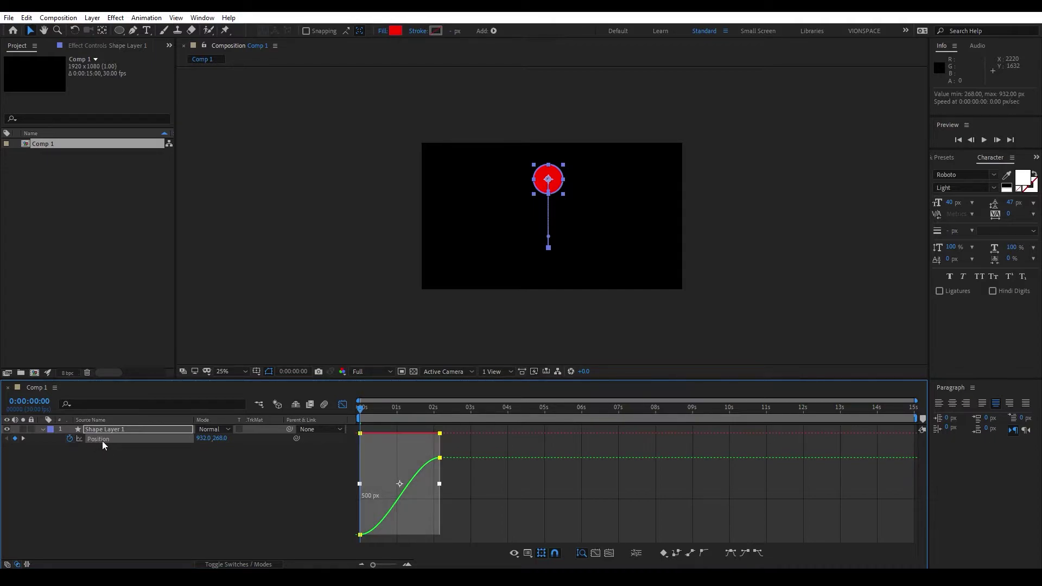
right_click(103, 438)
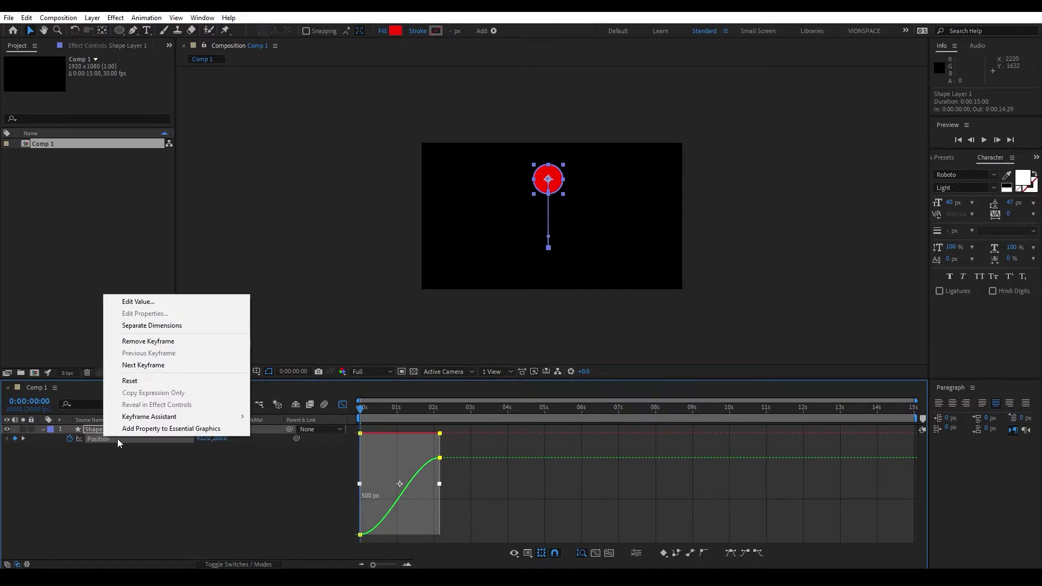
click(161, 327)
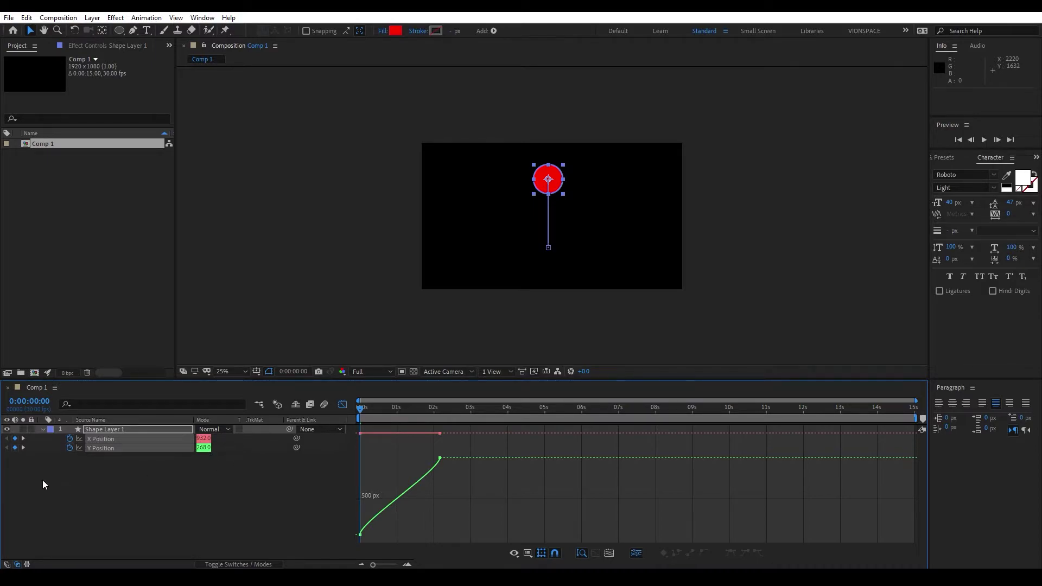
Steepen the end of the Y Position curve and bend the X Position curve downward using the end keyframes' handles.
click(439, 458)
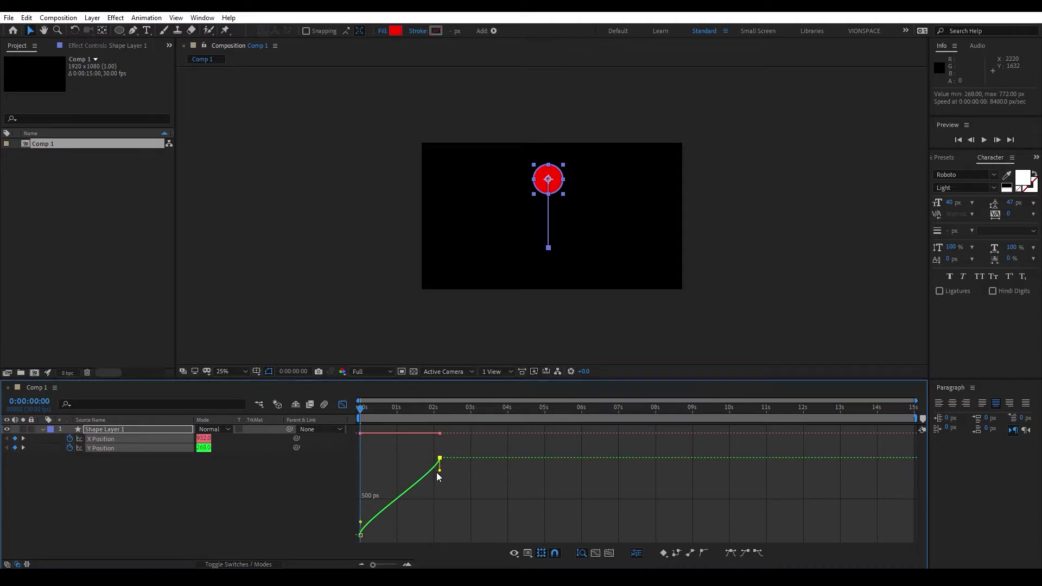
mouse_move(439, 471)
mouse_down()
mouse_move(447, 508)
mouse_move(445, 487)
mouse_up()
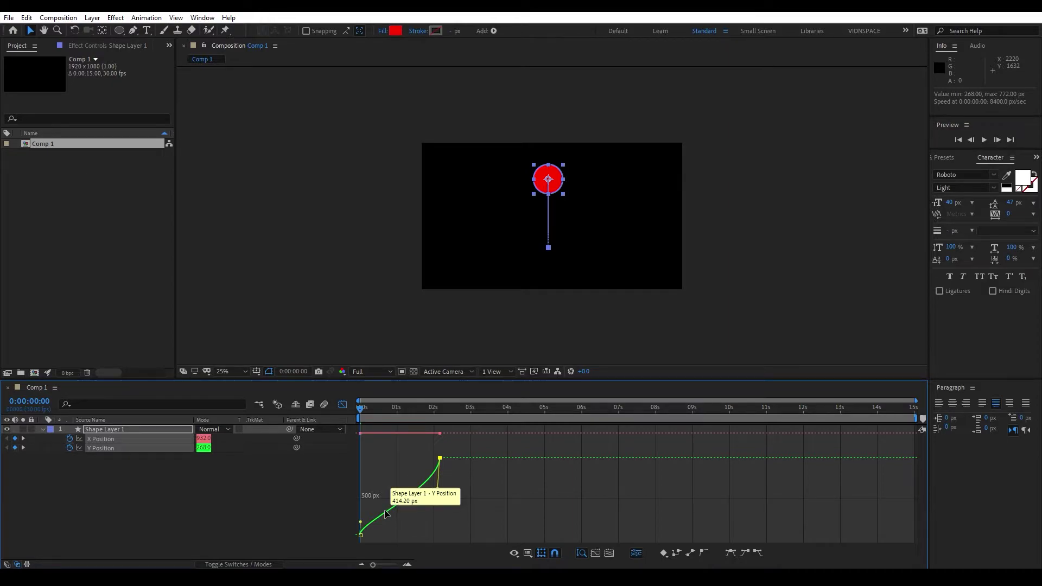
click(434, 433)
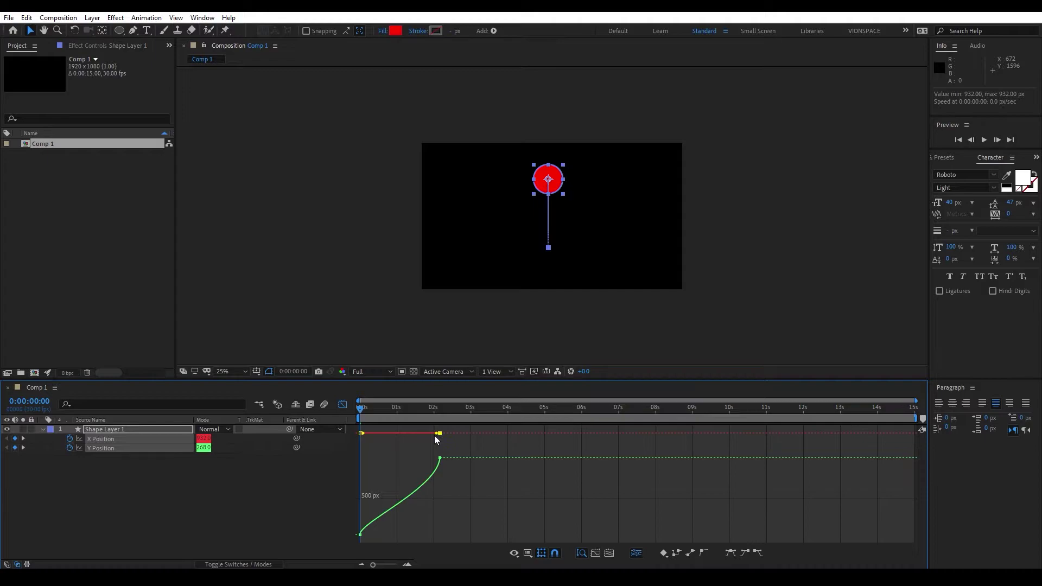
drag(437, 433, 373, 470)
Play back the circle's curved movement from the start of the composition.
key(space)
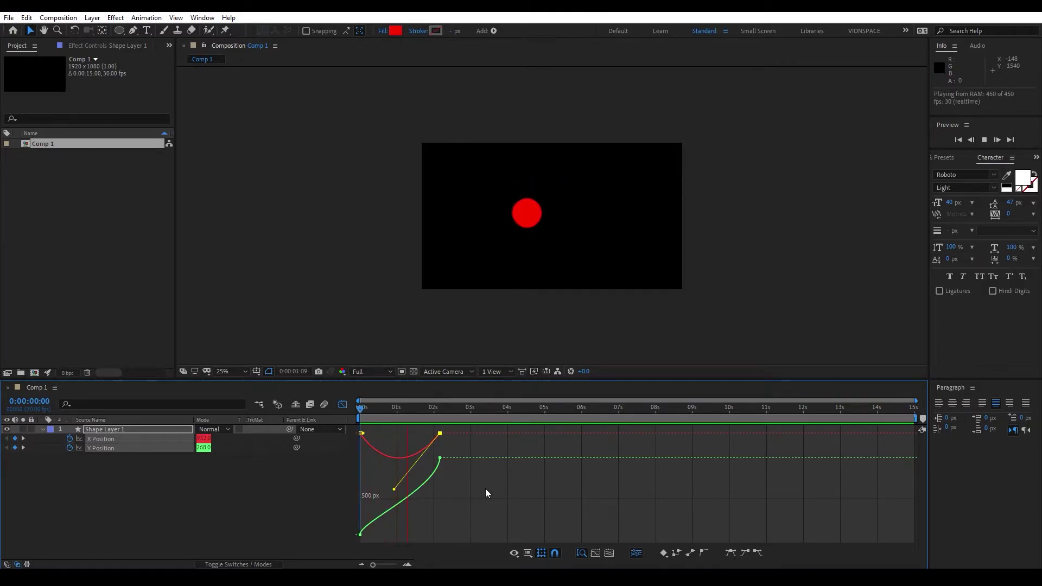
key(space)
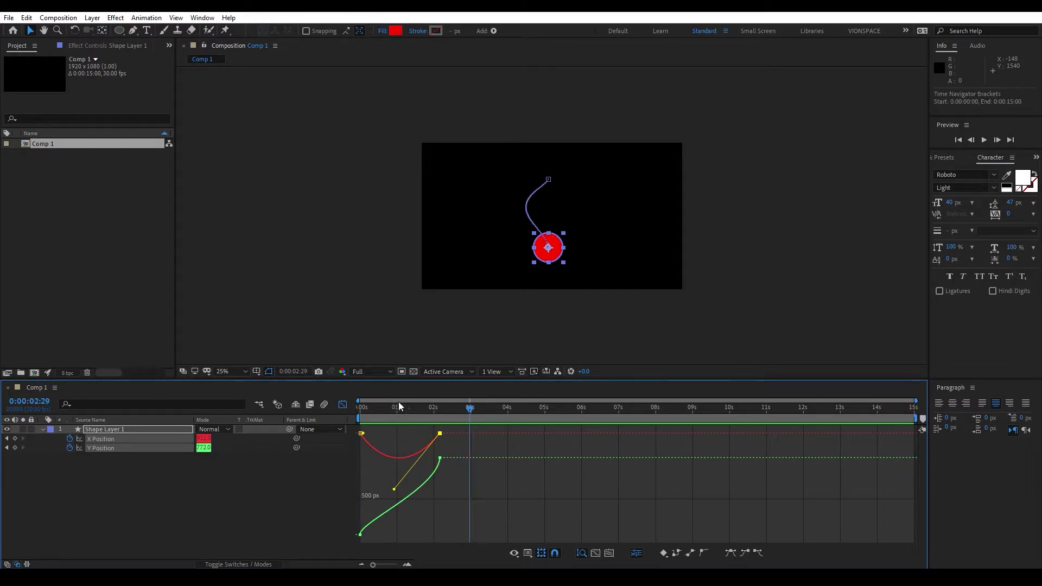
key(space)
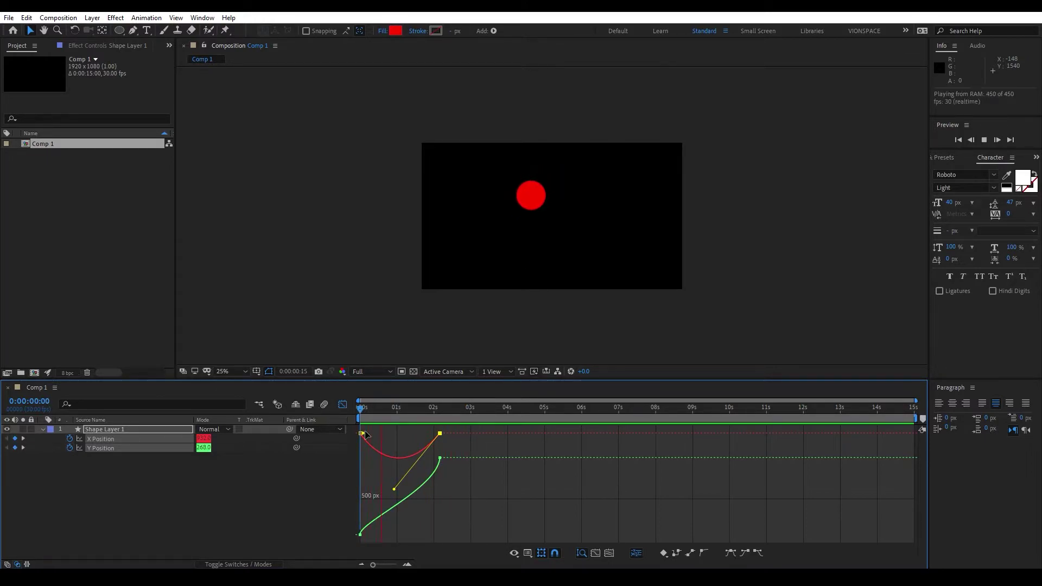
Flatten the start of the X Position curve using the first keyframe's handle, and preview the motion.
key(space)
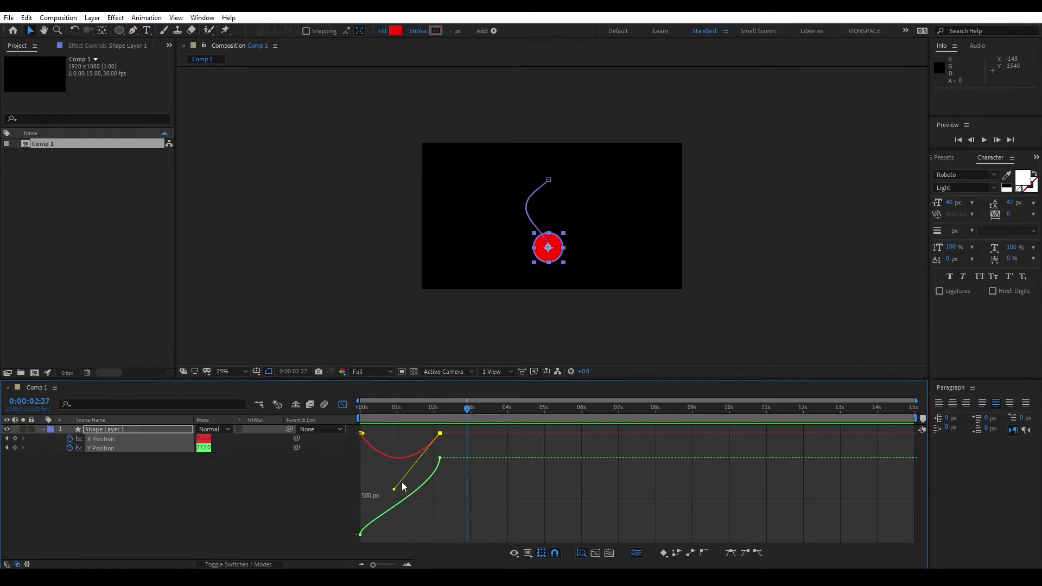
click(362, 434)
drag(363, 433, 424, 439)
key(Home)
key(space)
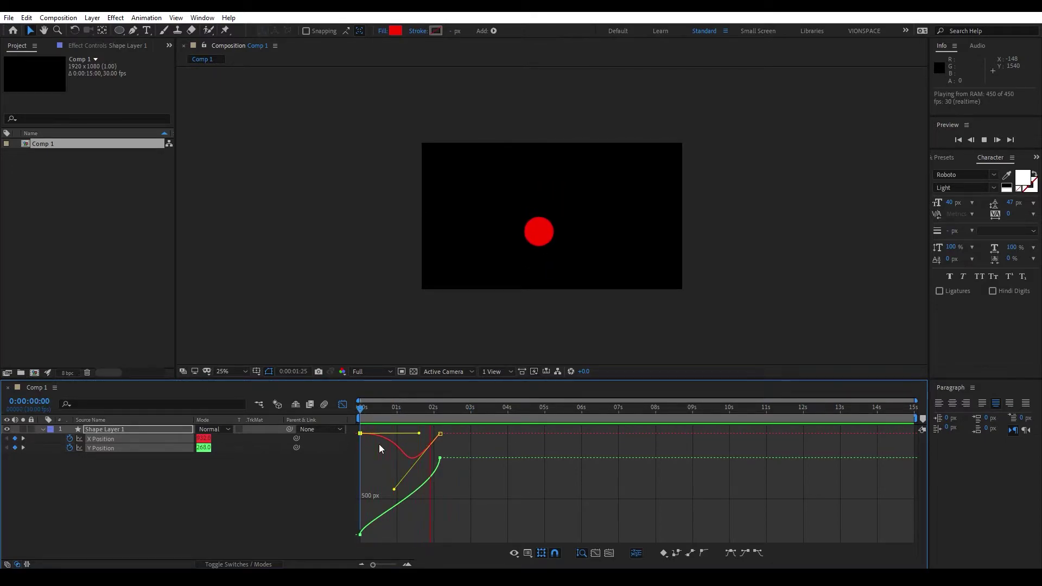
key(space)
Steepen the start of the Y Position curve using the first keyframe's handle, and preview the motion.
drag(409, 414, 348, 413)
click(403, 485)
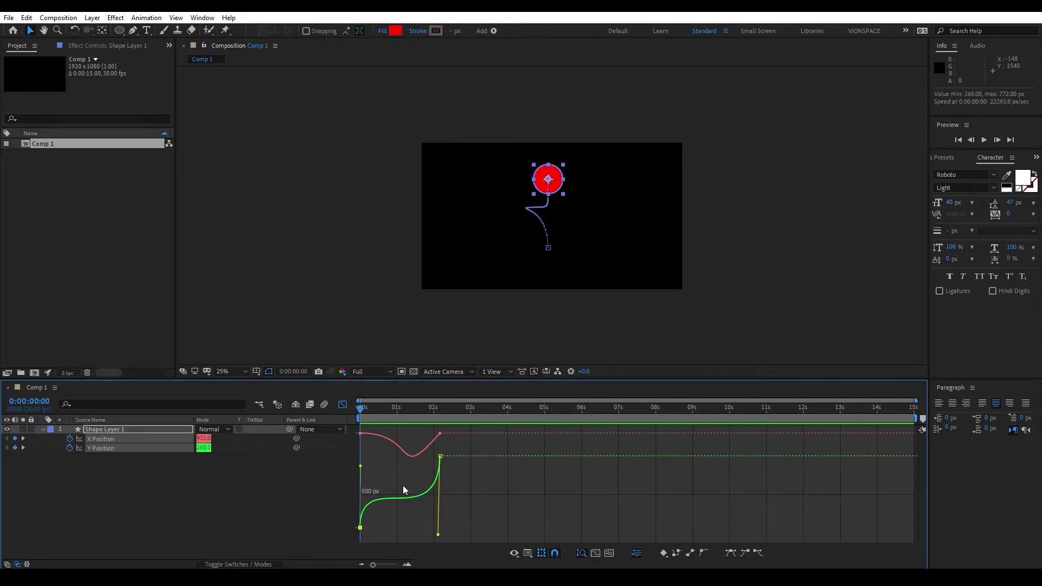
key(space)
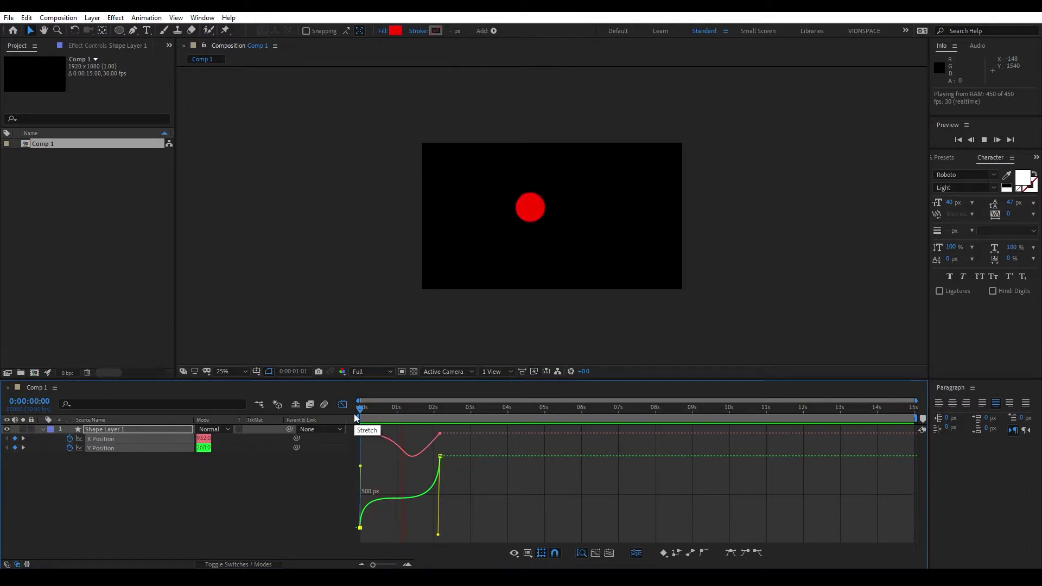
key(space)
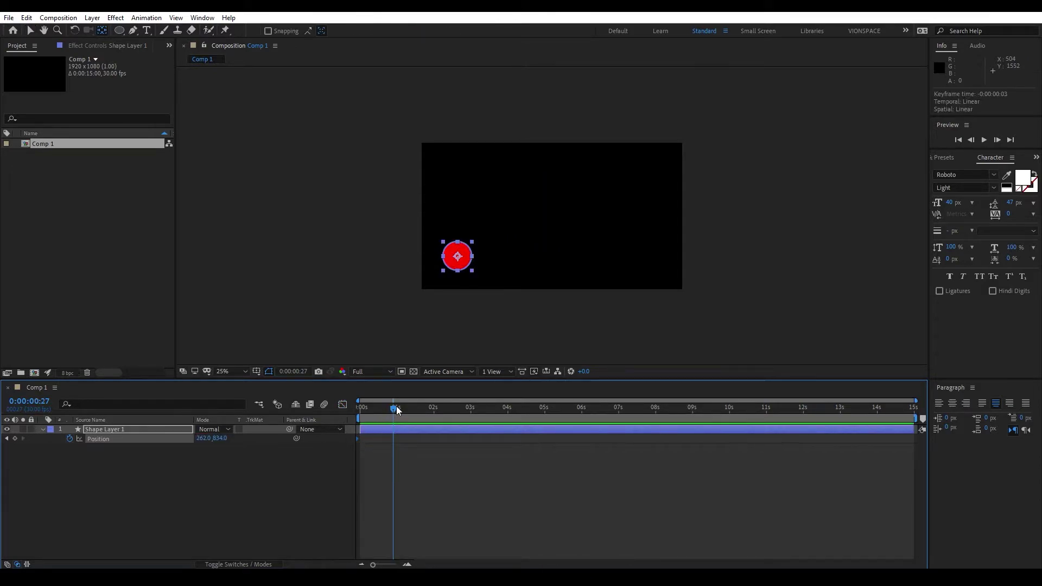
Keyframe the circle at 0:00:02:00 by moving it straight across the frame to position 1586, 834, and preview the move.
drag(395, 409, 435, 412)
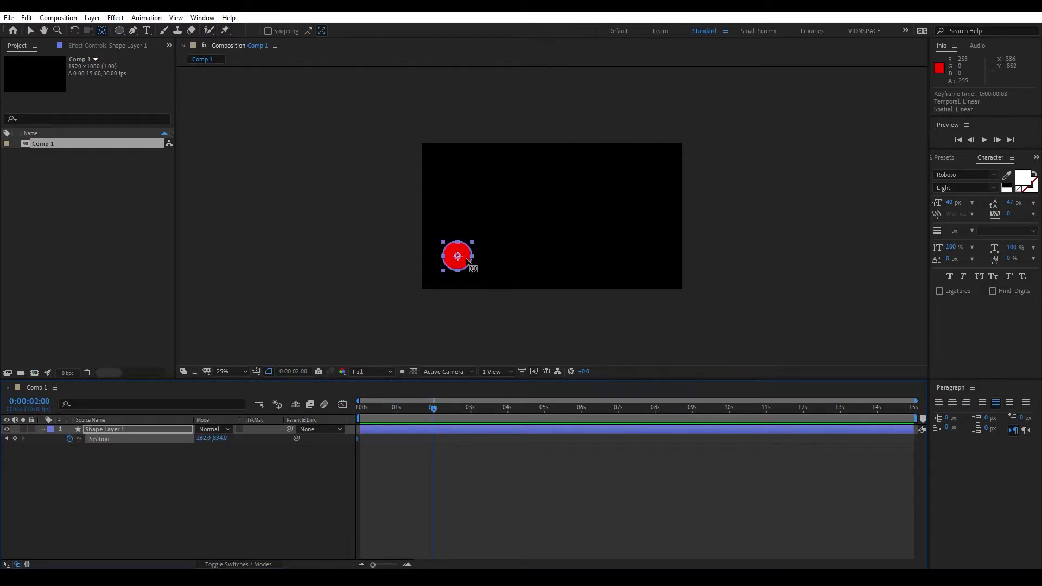
key(v)
drag(468, 262, 655, 262)
click(388, 408)
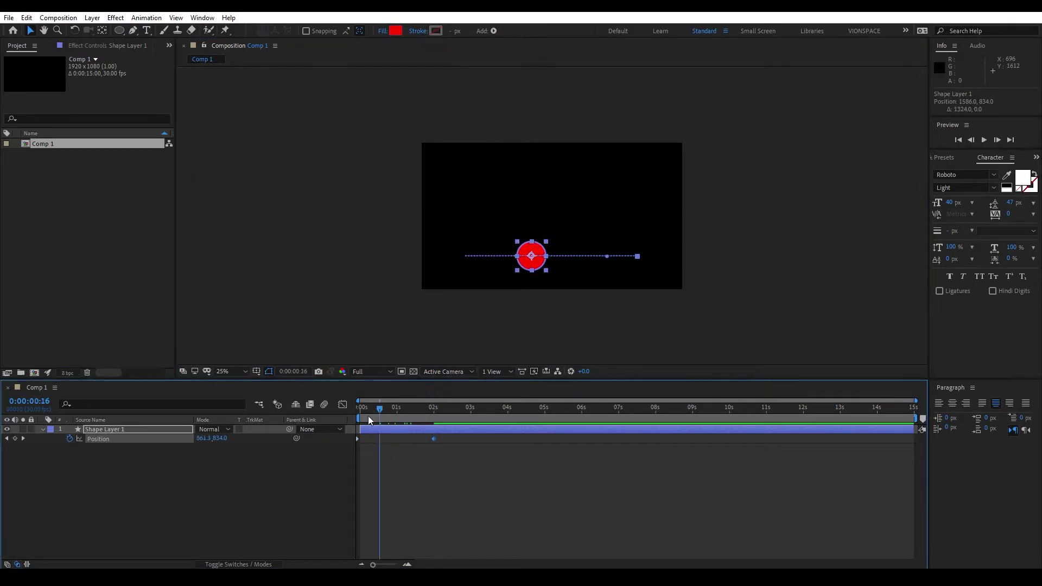
key(Home)
key(space)
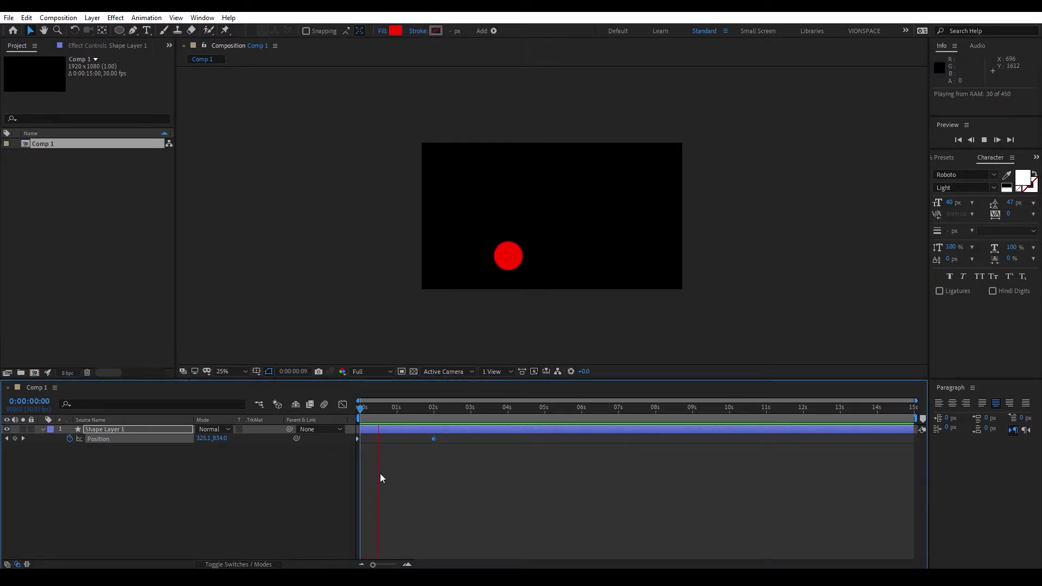
key(space)
At 0:00:00:28, raise the circle to about 1081, 306 and bend the path handles so the motion path crosses itself in a loop.
click(361, 411)
drag(363, 416, 395, 419)
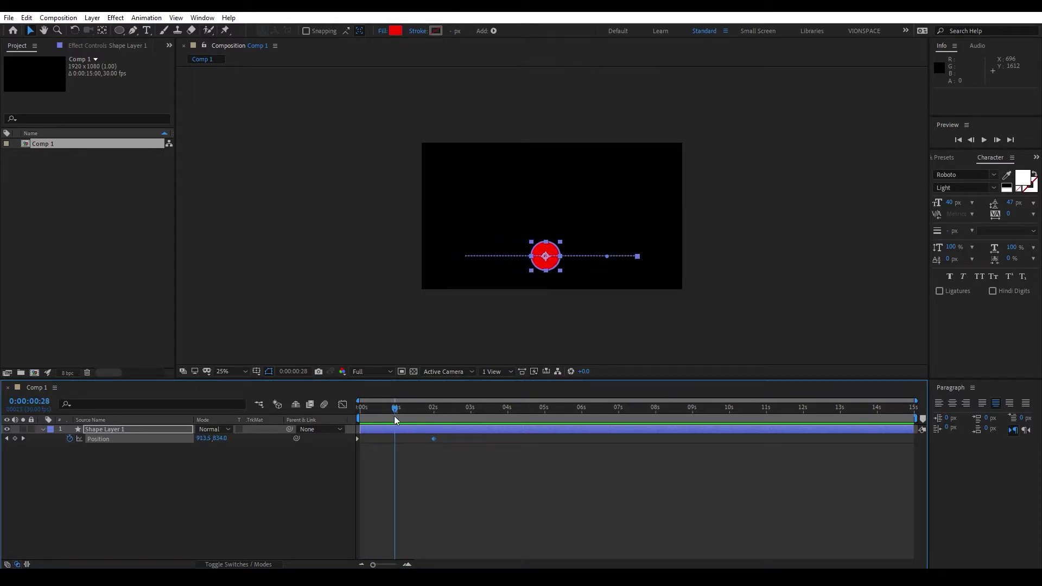
drag(545, 256, 421, 219)
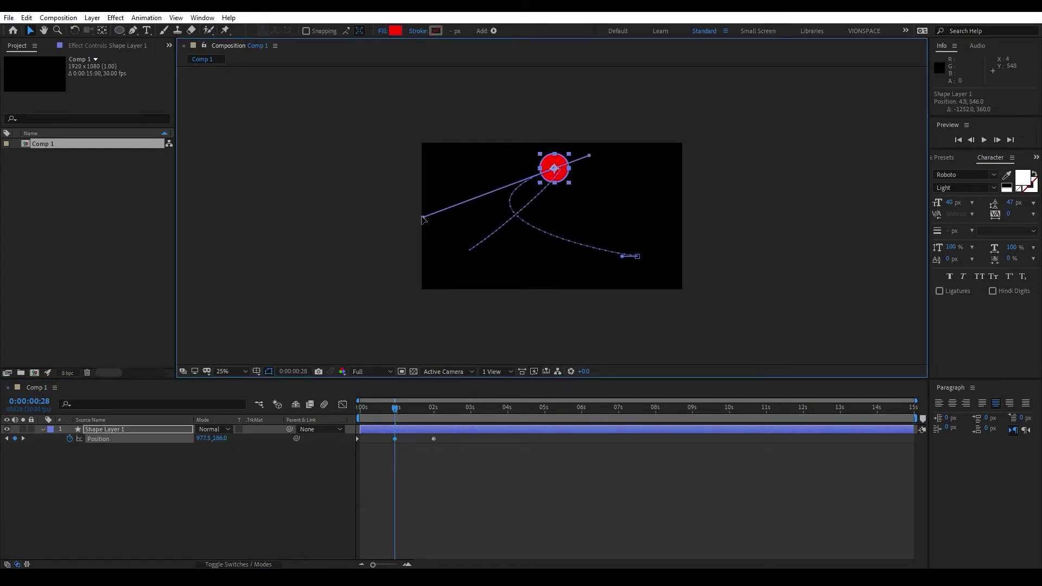
drag(589, 156, 568, 184)
drag(428, 177, 427, 195)
mouse_move(609, 182)
mouse_down()
mouse_move(608, 198)
mouse_move(606, 187)
mouse_up()
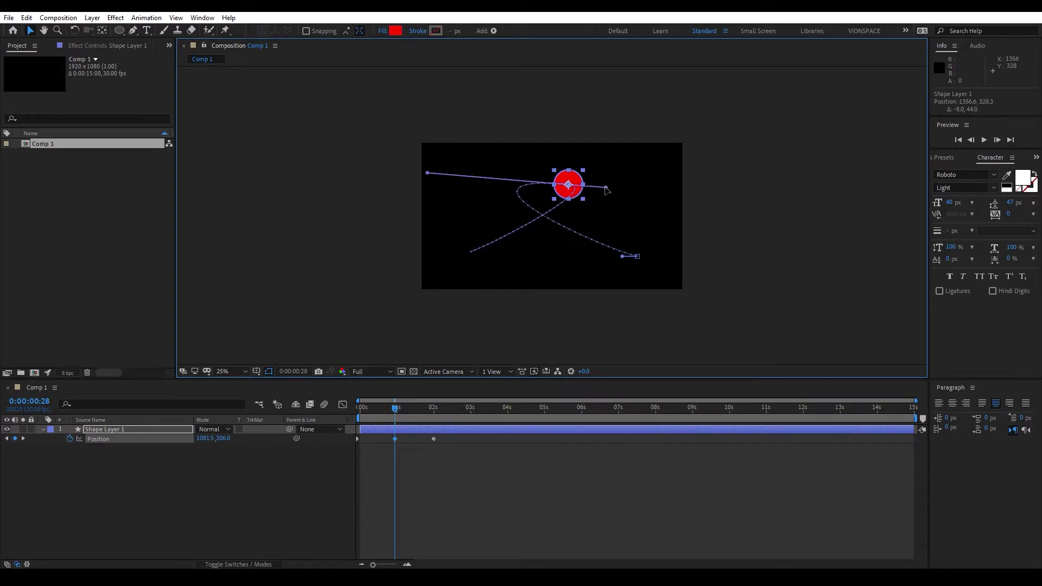
Deselect the layer and play back the circle's looping path from the start.
click(490, 475)
key(space)
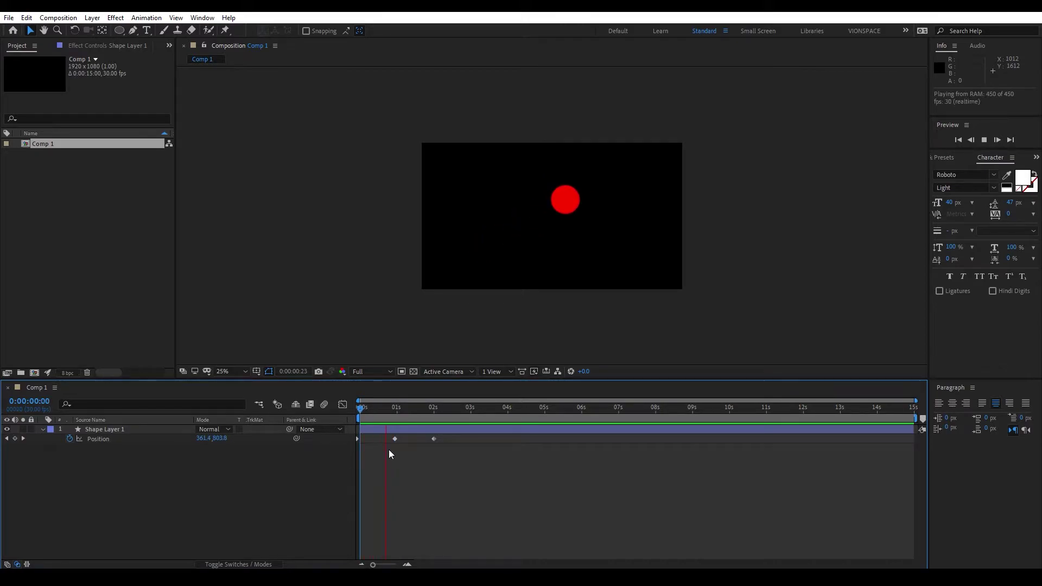
key(space)
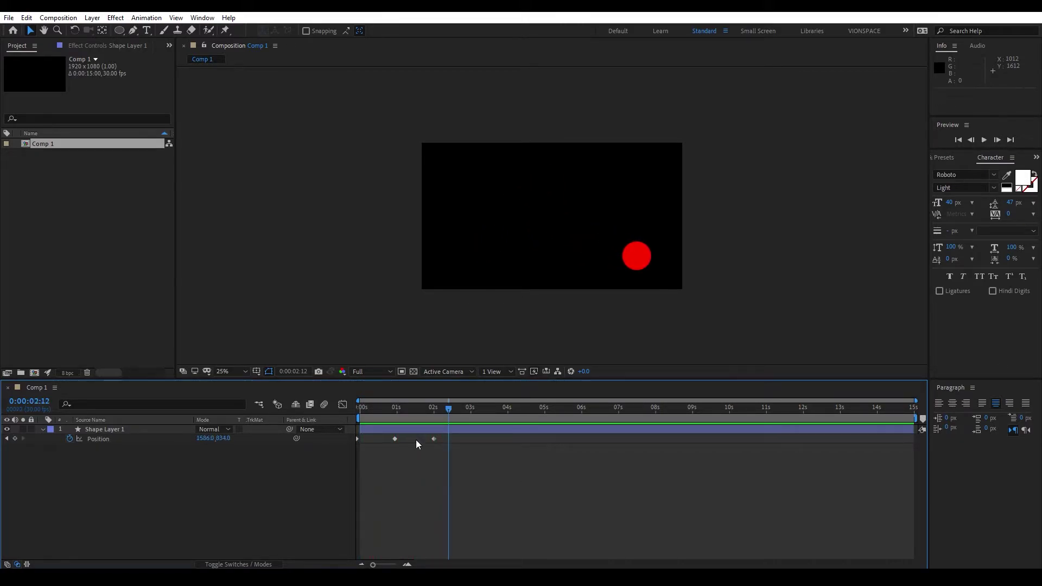
Apply Easy Ease to all three Position keyframes.
key(Home)
drag(480, 452, 359, 441)
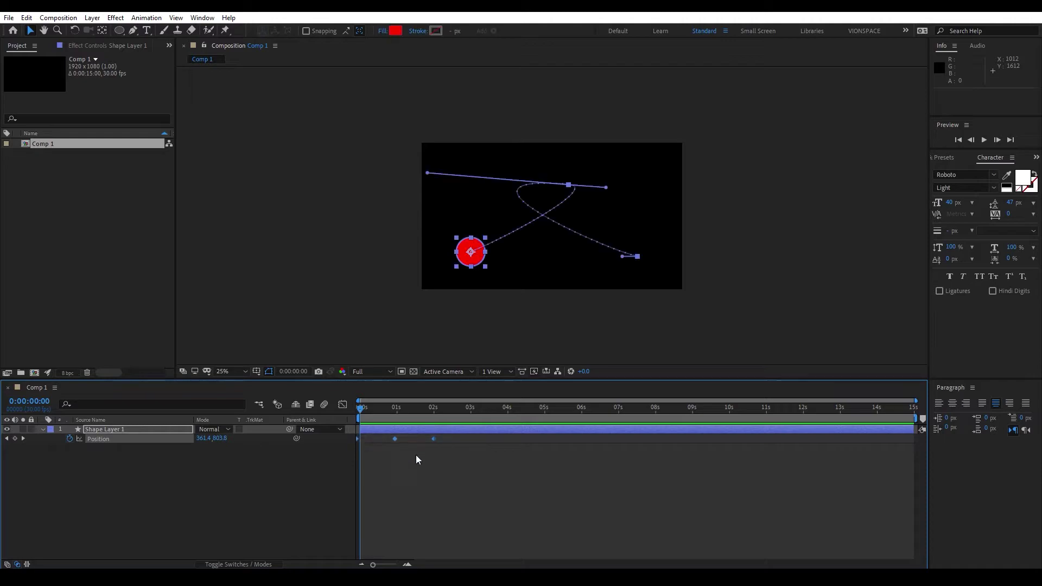
right_click(433, 439)
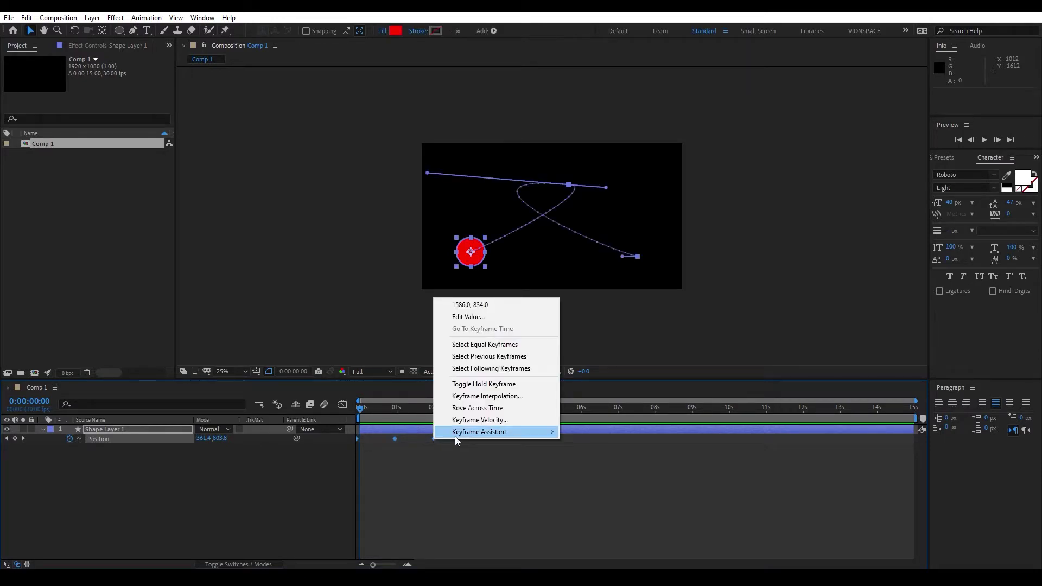
mouse_move(486, 432)
click(622, 466)
drag(496, 447, 351, 439)
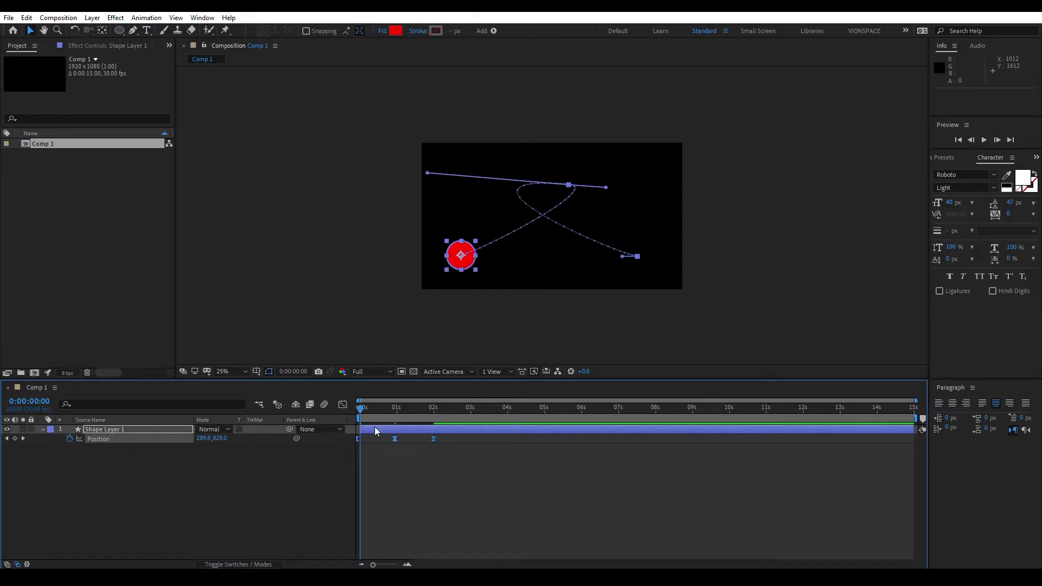
Show the Position property's speed graph in the Graph Editor and play back the eased motion.
click(343, 405)
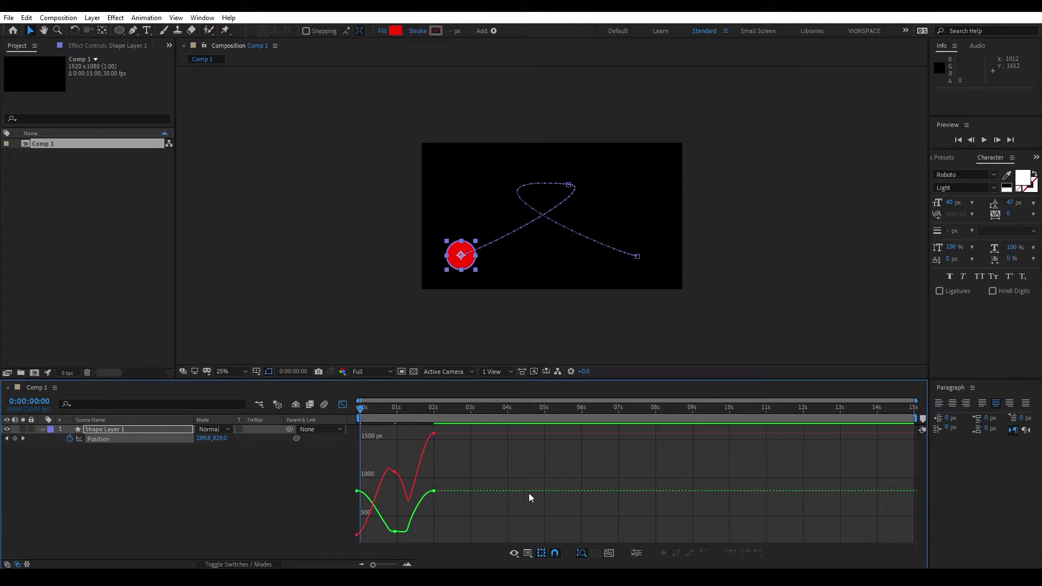
click(526, 554)
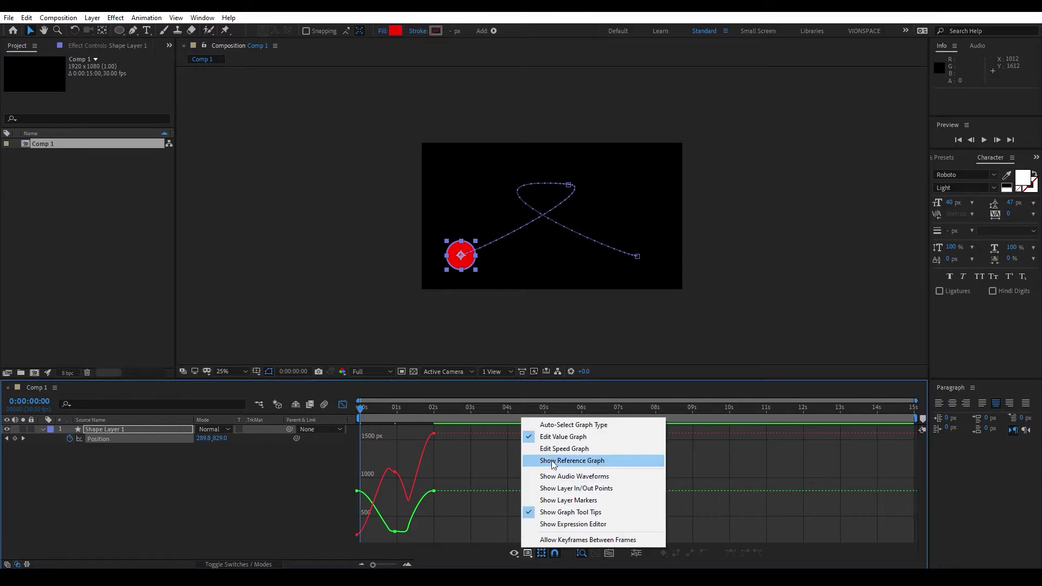
click(551, 450)
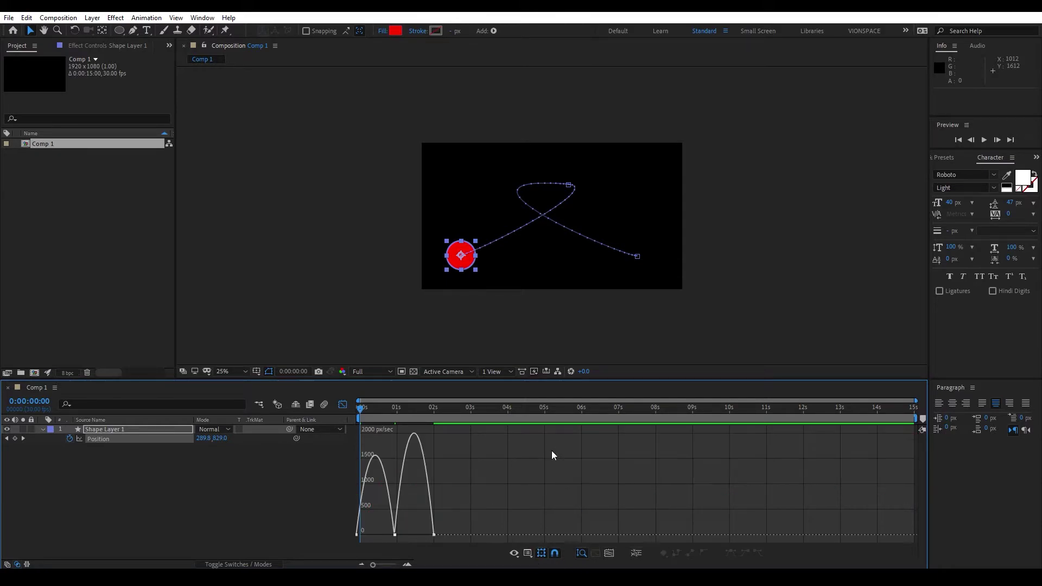
click(395, 535)
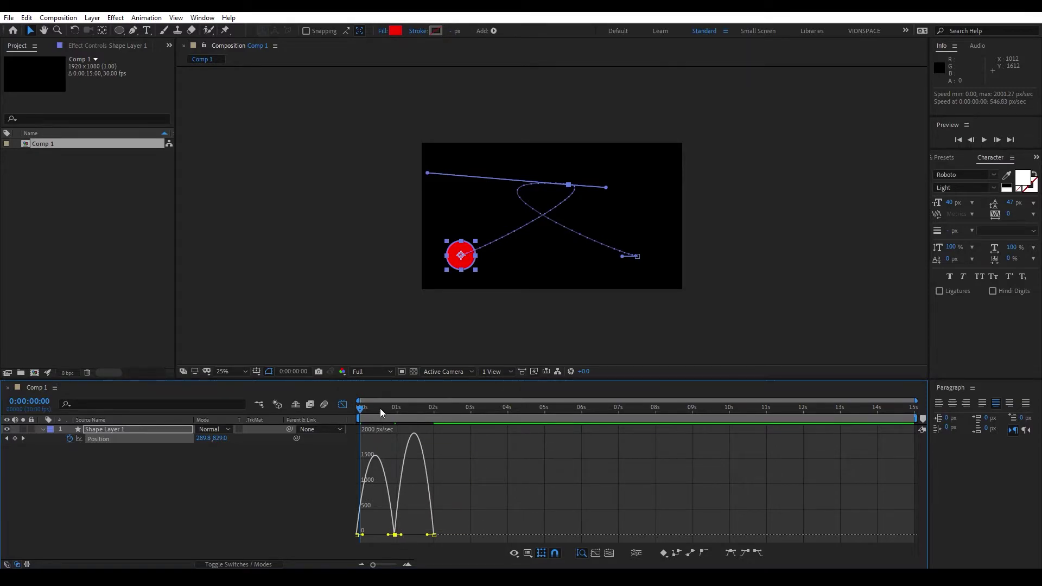
key(space)
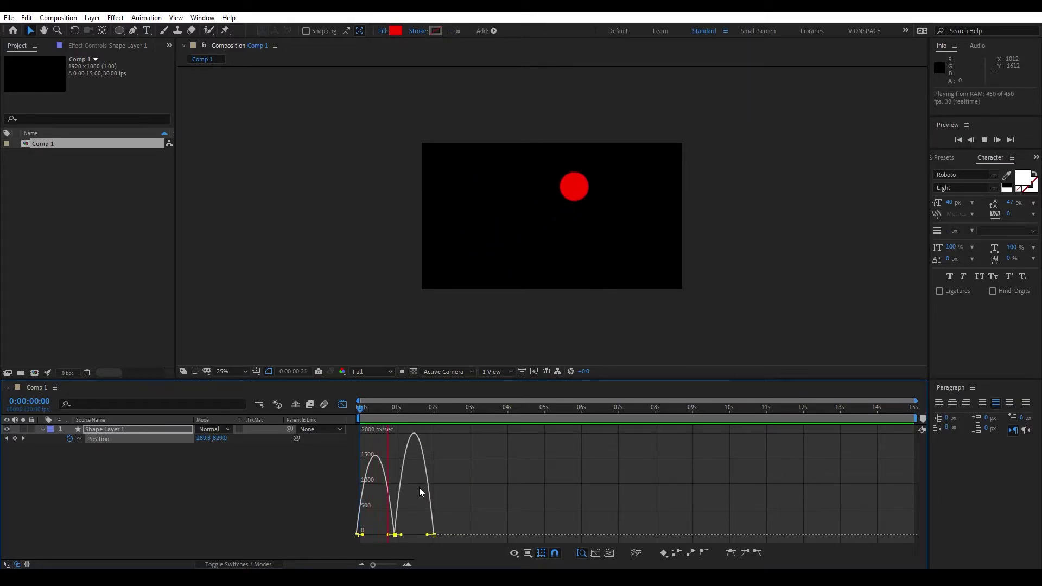
key(space)
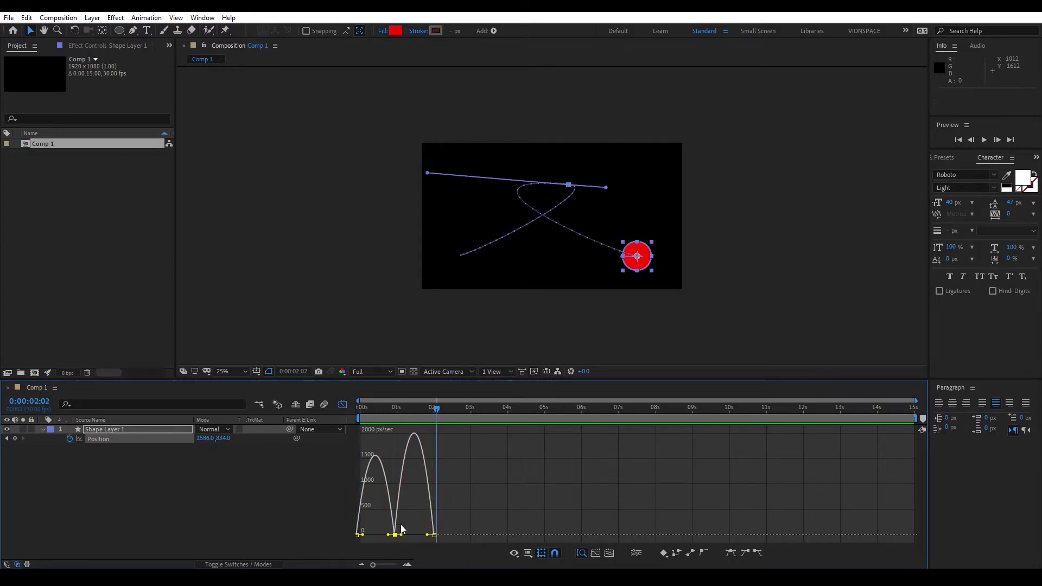
Return to the layer bar view and set the middle Position keyframe to Rove Across Time.
click(342, 404)
click(410, 454)
click(395, 439)
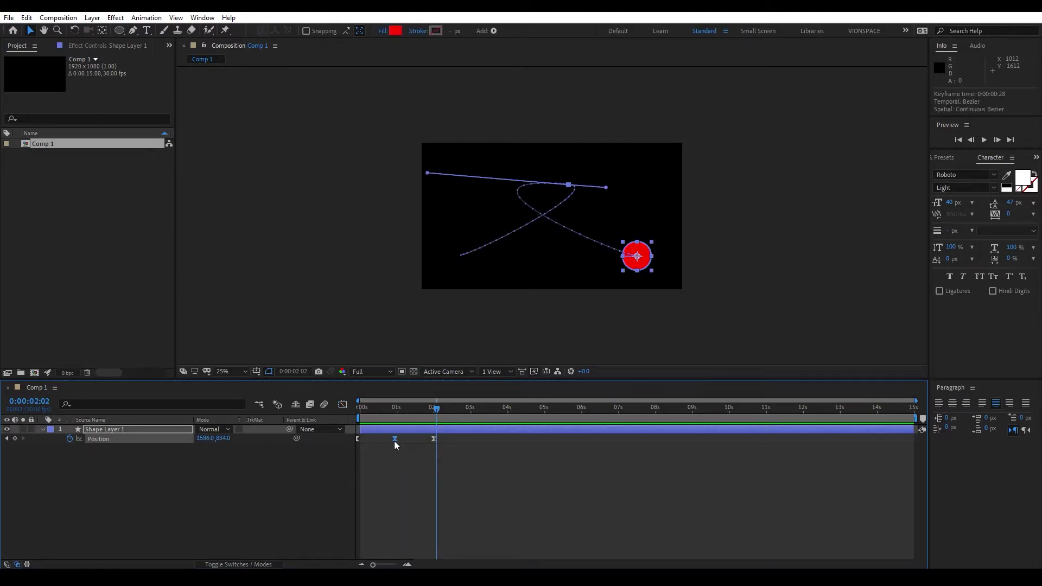
right_click(394, 440)
click(430, 410)
Play back the circle's motion from the start with the roving middle keyframe.
key(Home)
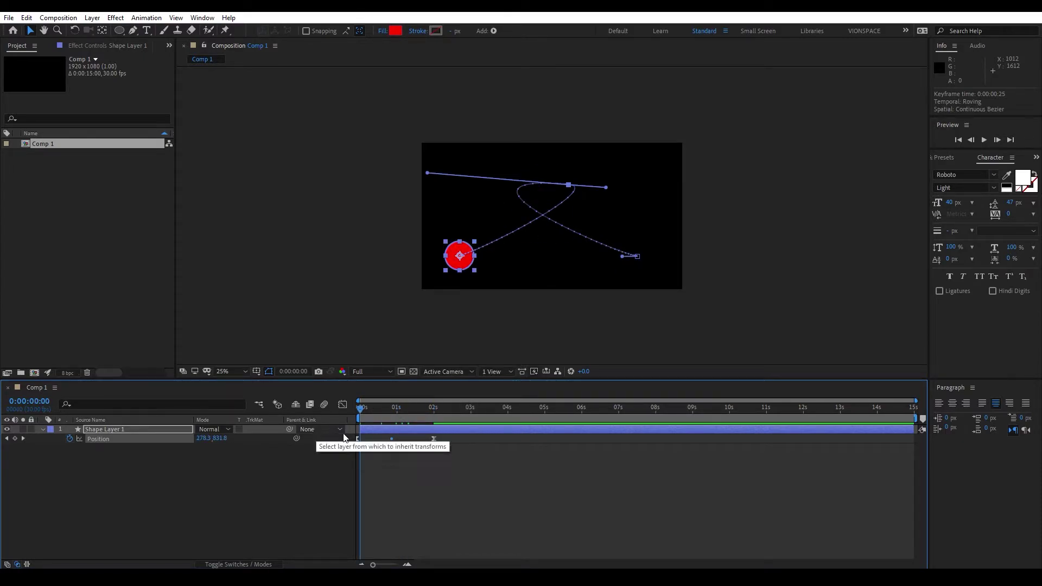
key(space)
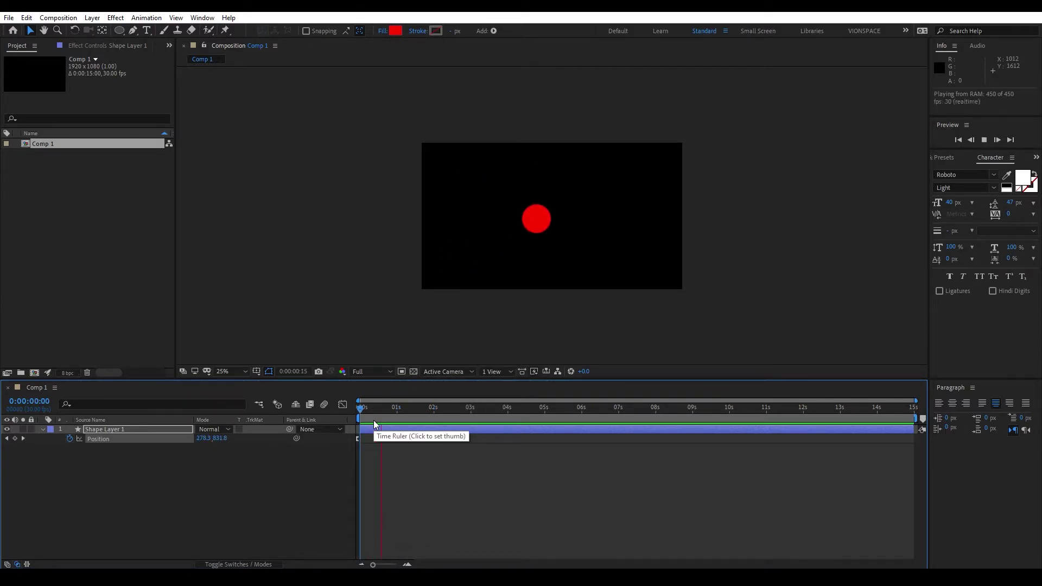
key(space)
Open the speed graph for the Position keyframes and lengthen the end keyframe's handle toward the start for a long slowdown.
drag(466, 459, 350, 428)
click(342, 404)
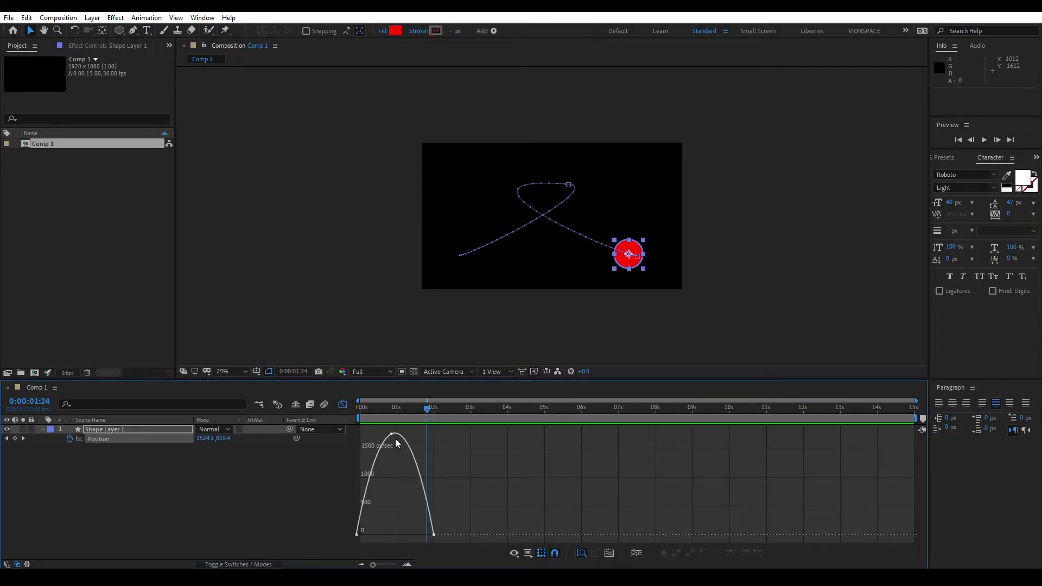
click(433, 535)
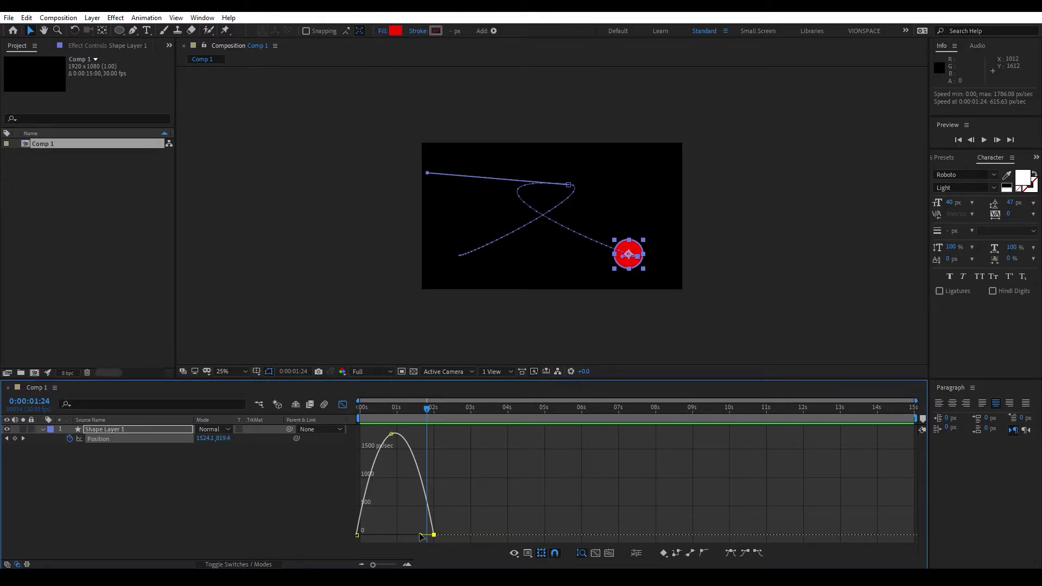
drag(421, 535, 386, 537)
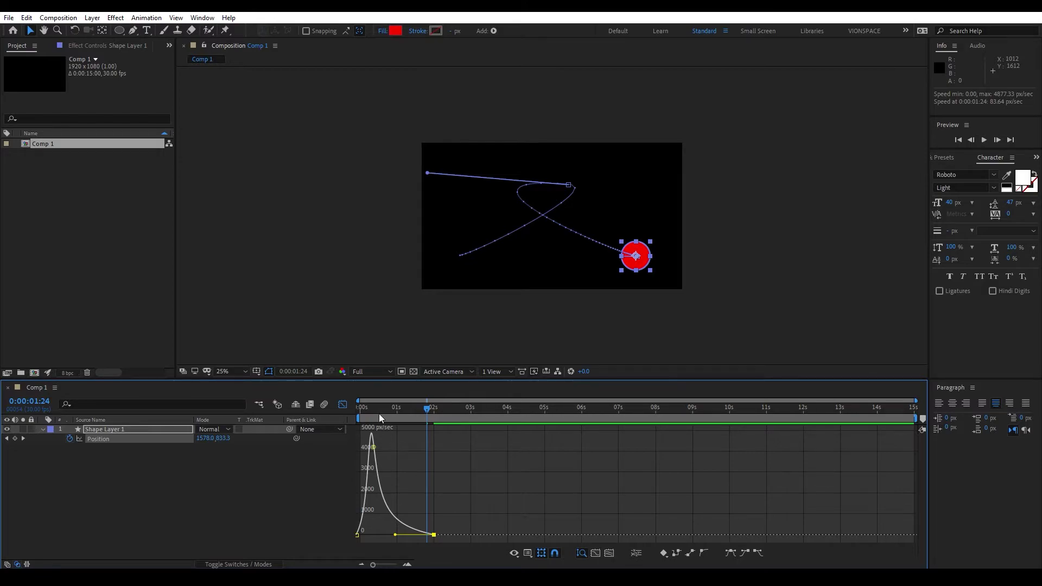
Play back the fast start and gradual slowdown from the beginning of the composition.
drag(379, 415, 316, 409)
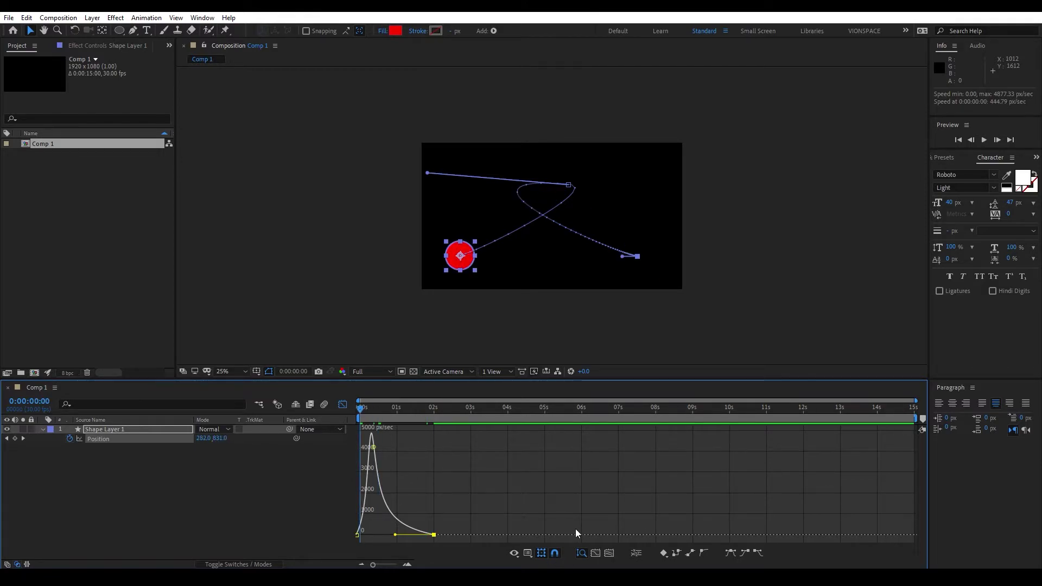
key(space)
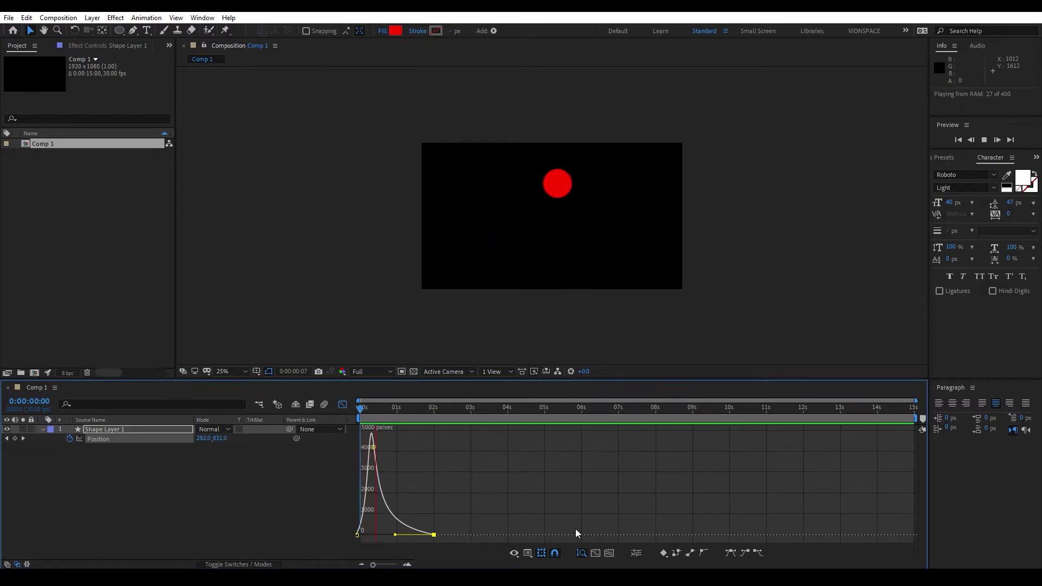
key(space)
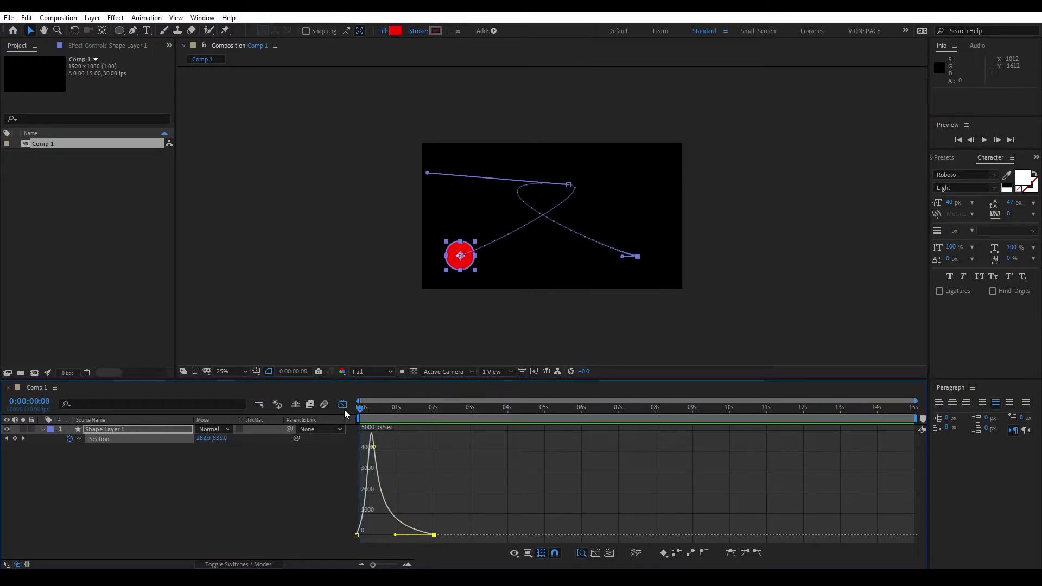
key(space)
key(space)
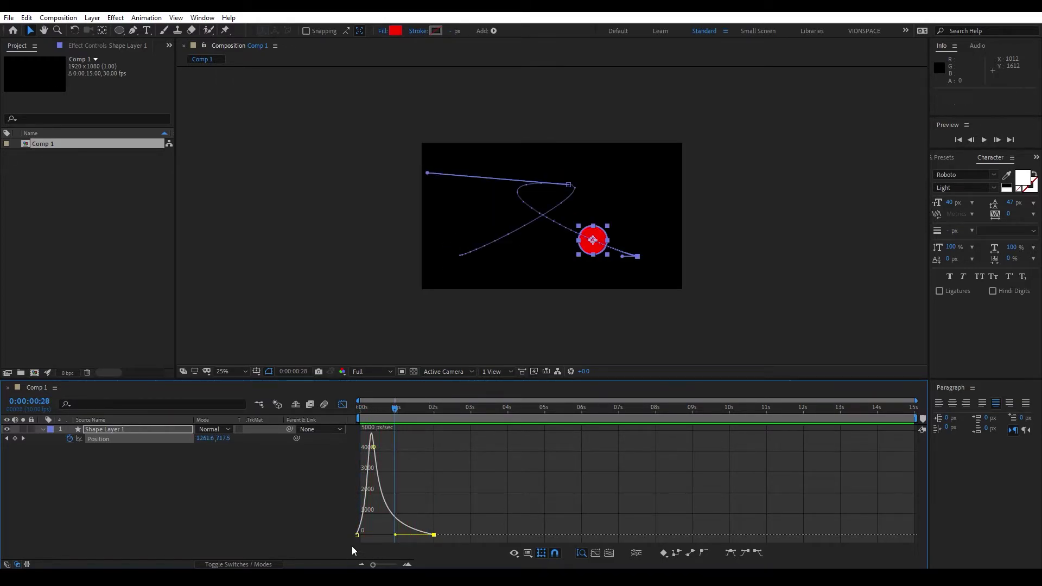
Shorten the start keyframe's handle so the speed curve peaks right at the beginning, and replay the animation.
drag(358, 536, 379, 470)
key(space)
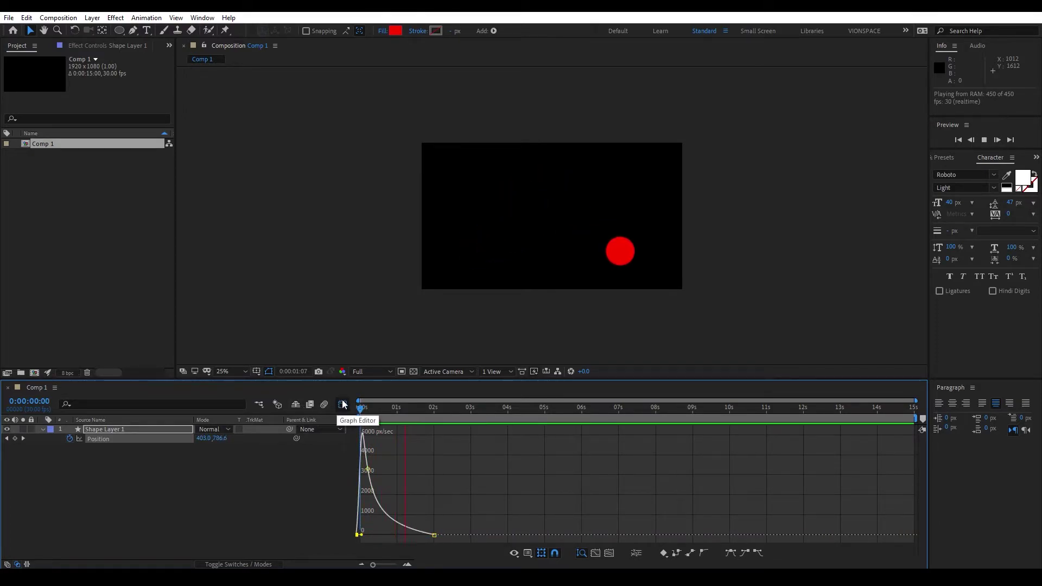
key(space)
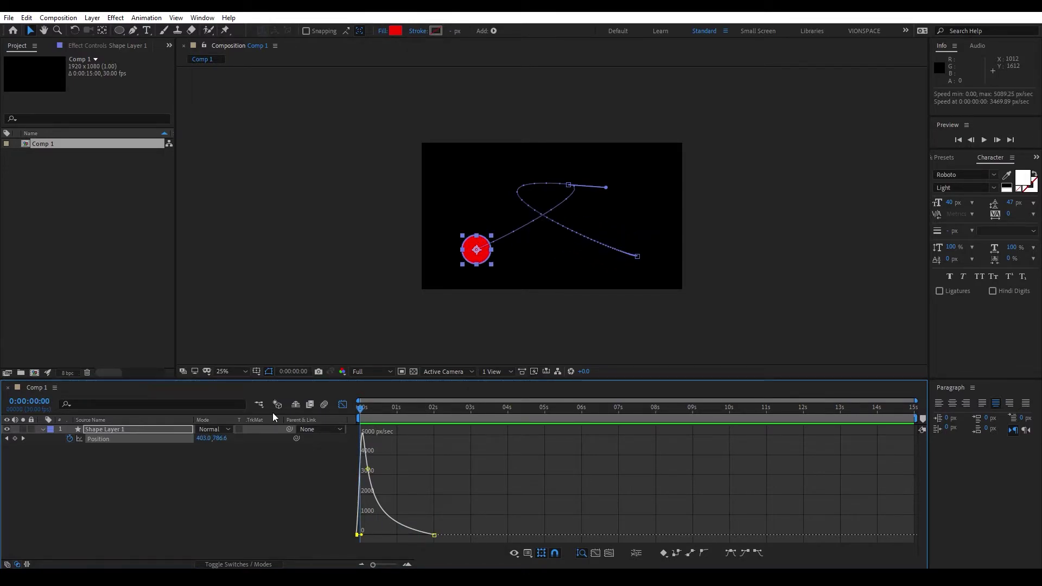
key(space)
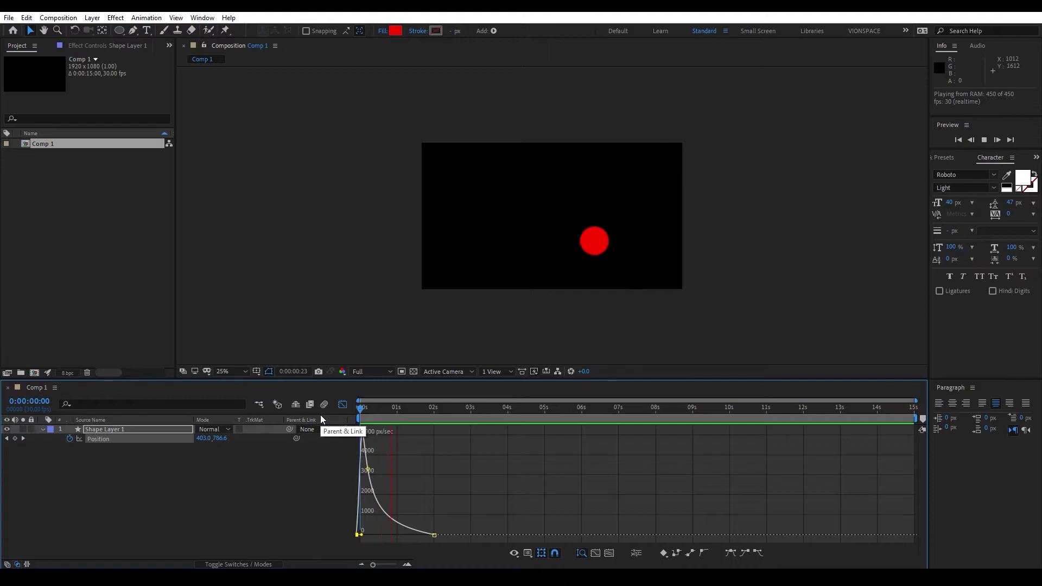
Play back the Squash and stretch composition with the three bouncing circles, and return to its first frame.
key(space)
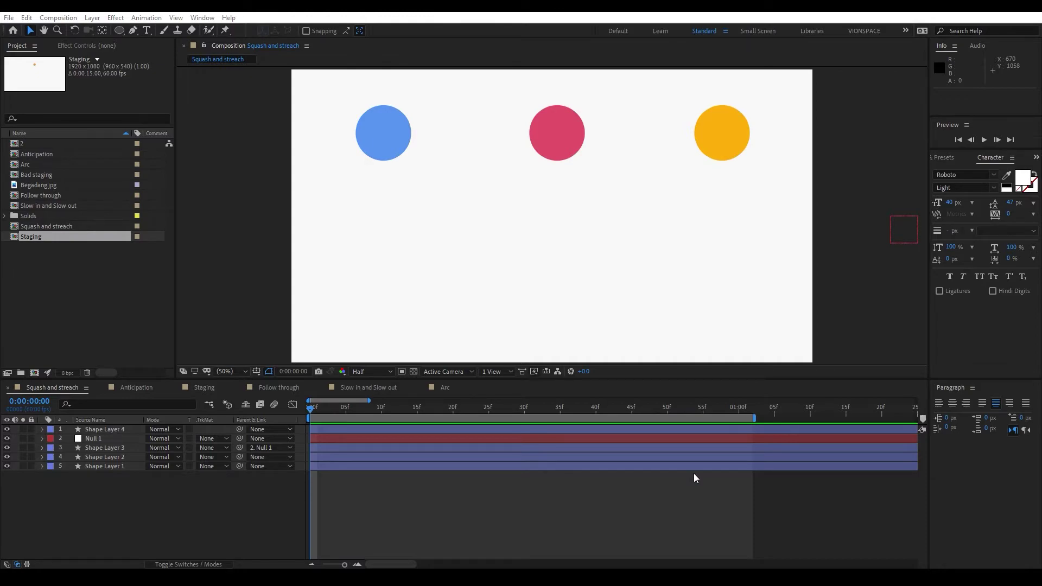
click(302, 411)
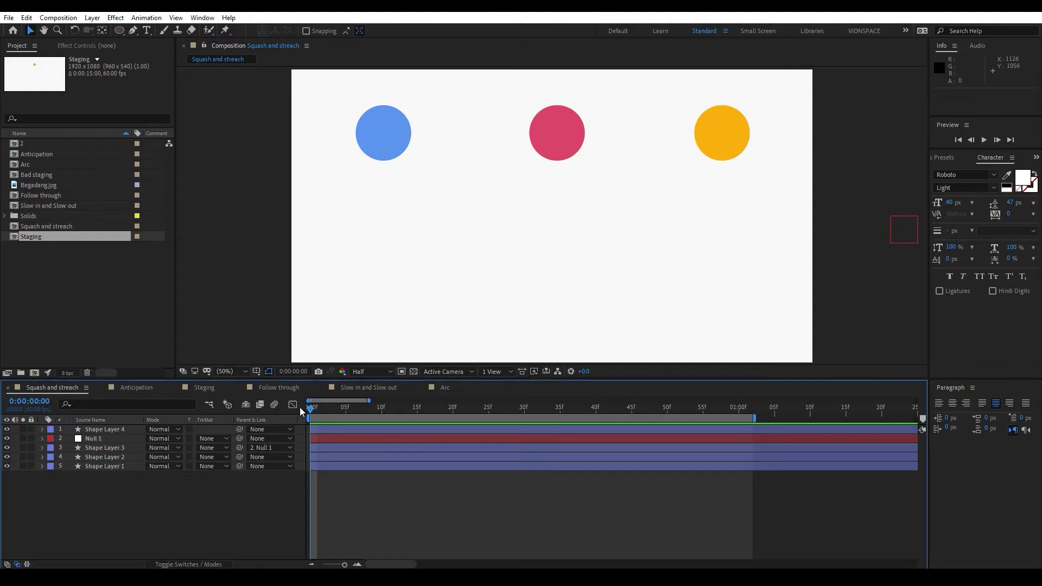
key(space)
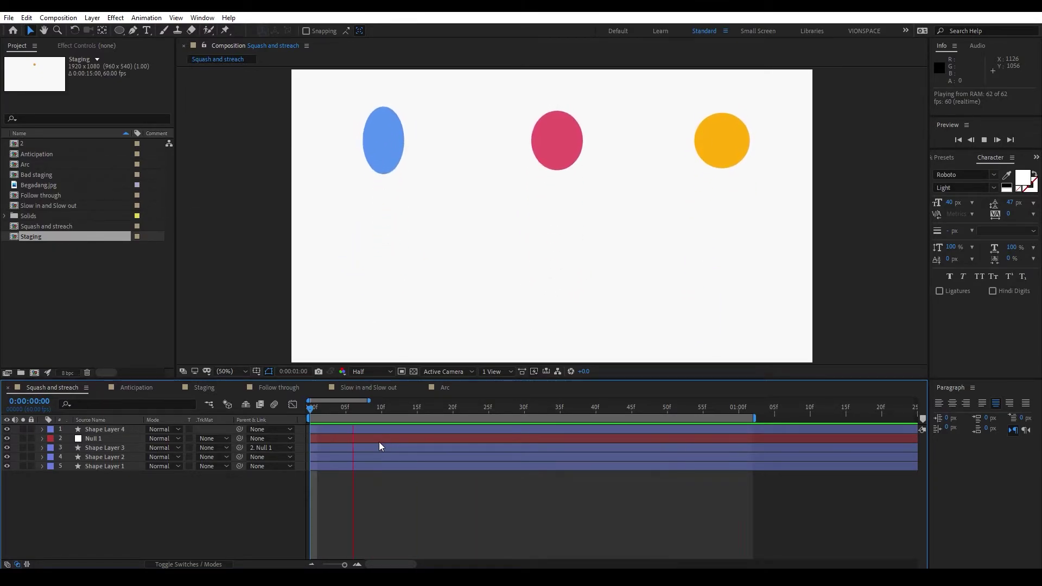
key(space)
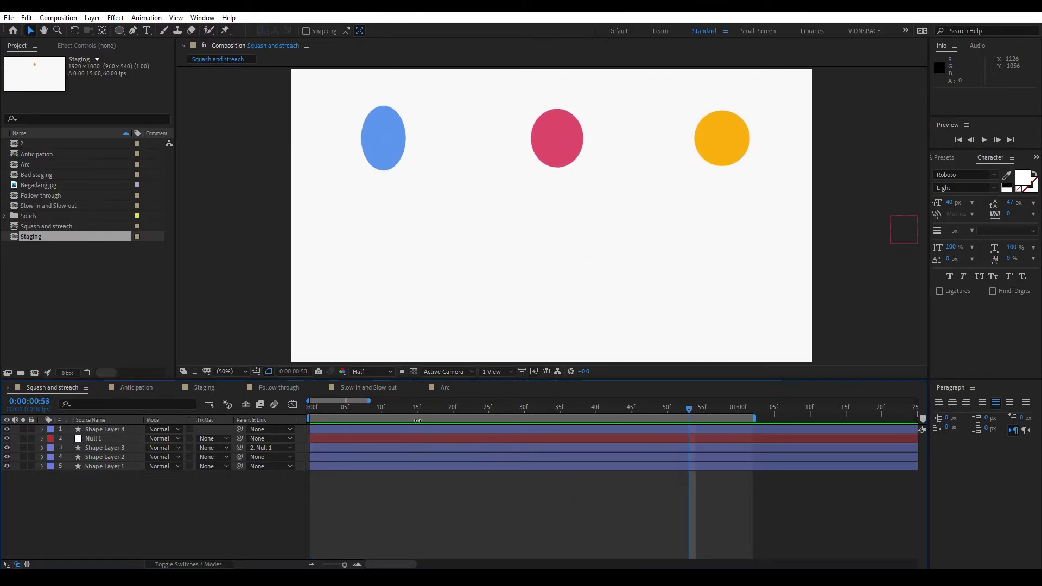
click(312, 415)
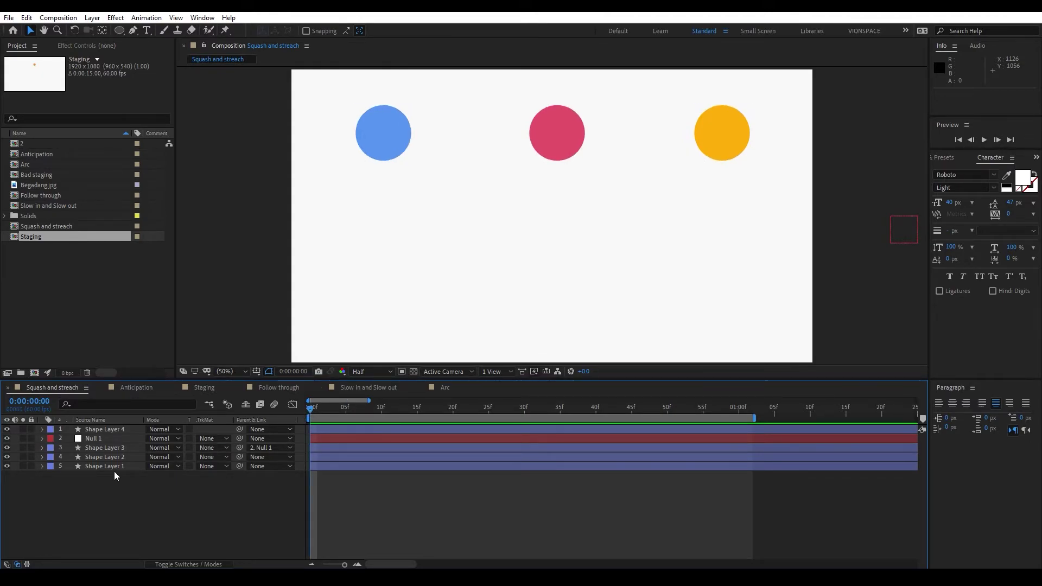
Reveal the keyframes of Shape Layer 3, the orange circle, then scrub through and play back its bounce.
click(118, 449)
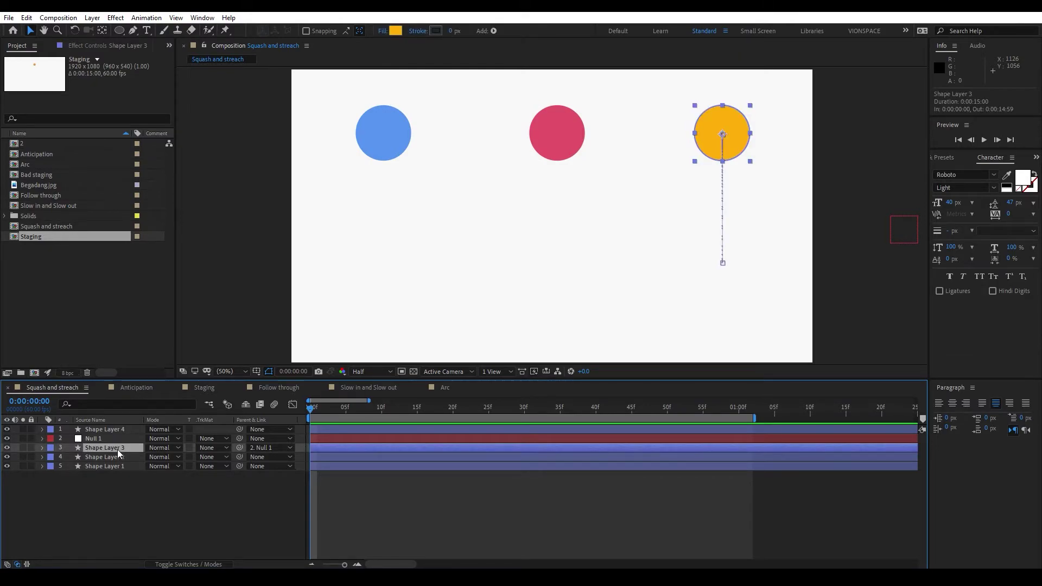
key(u)
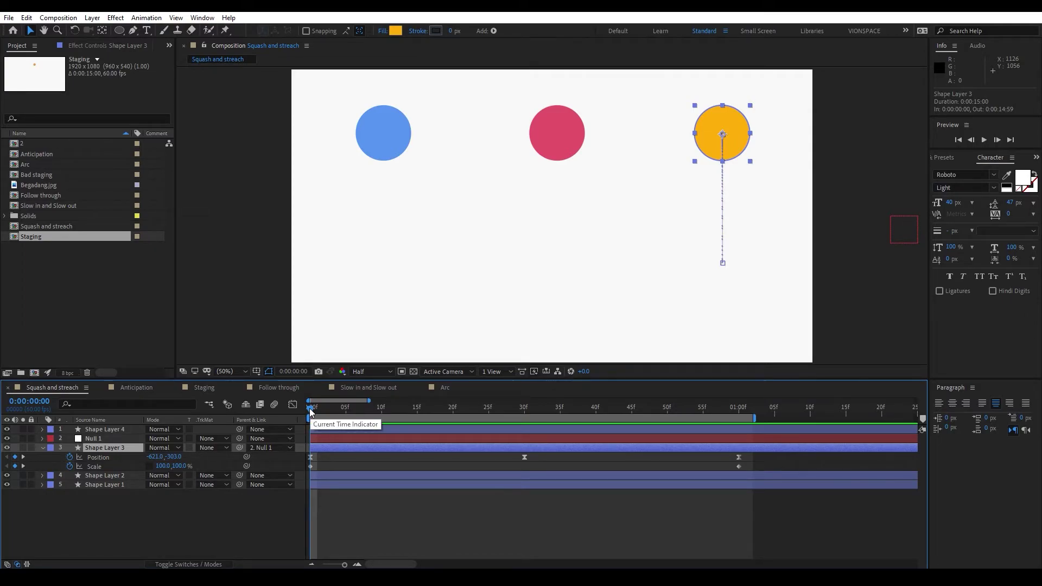
drag(311, 412, 331, 450)
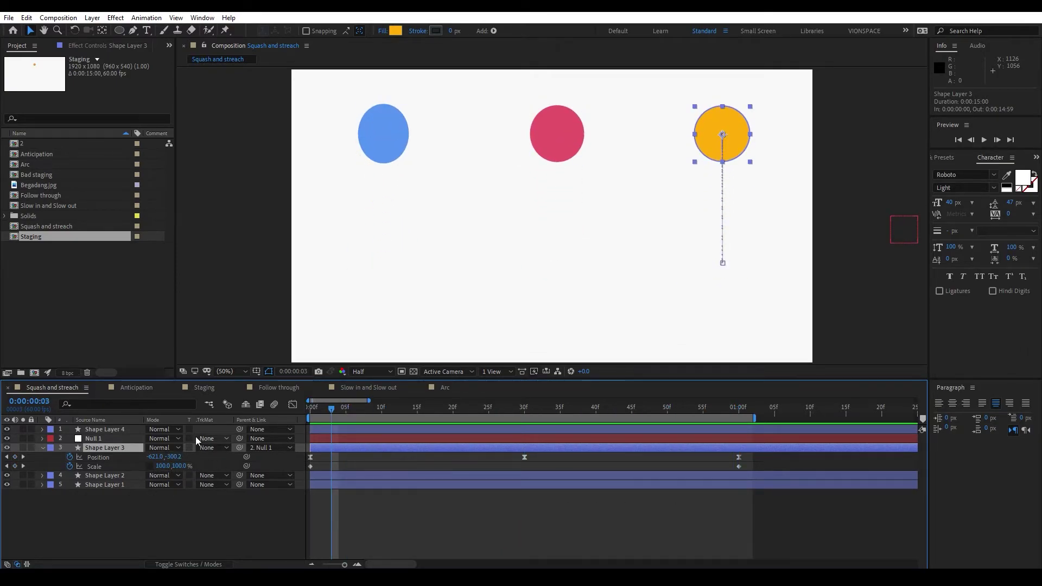
drag(333, 408, 735, 438)
key(space)
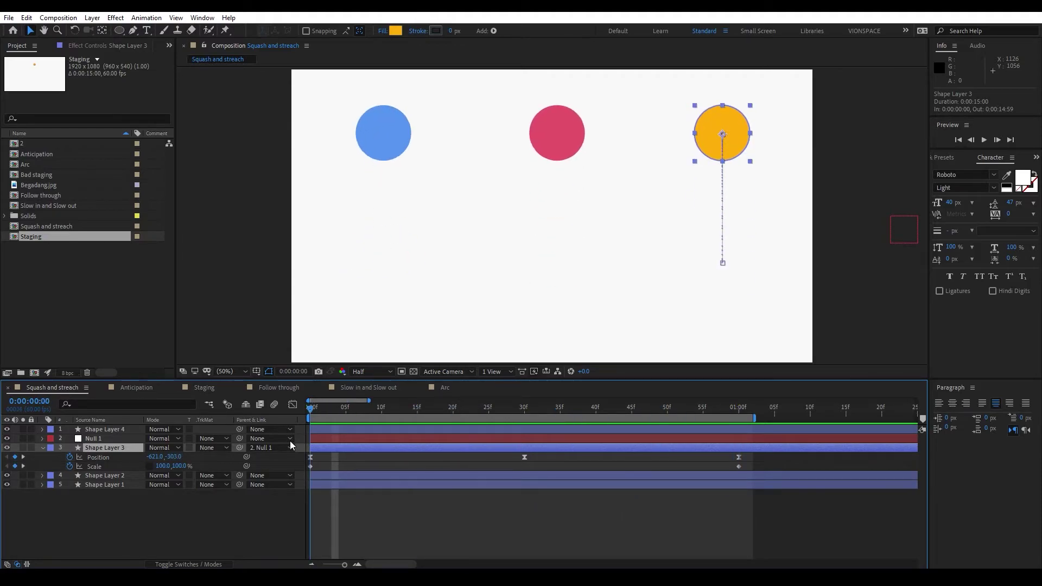
key(space)
key(Home)
drag(310, 412, 298, 438)
Reveal the Position and Scale keyframes of Shape Layer 2 and Shape Layer 1 for comparison.
click(98, 476)
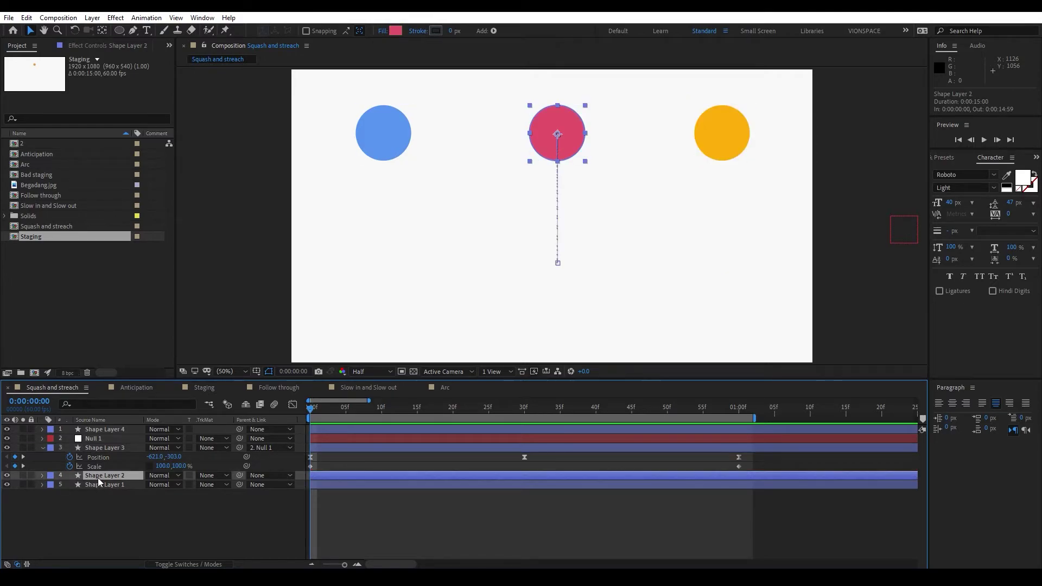
key(u)
drag(310, 406, 298, 464)
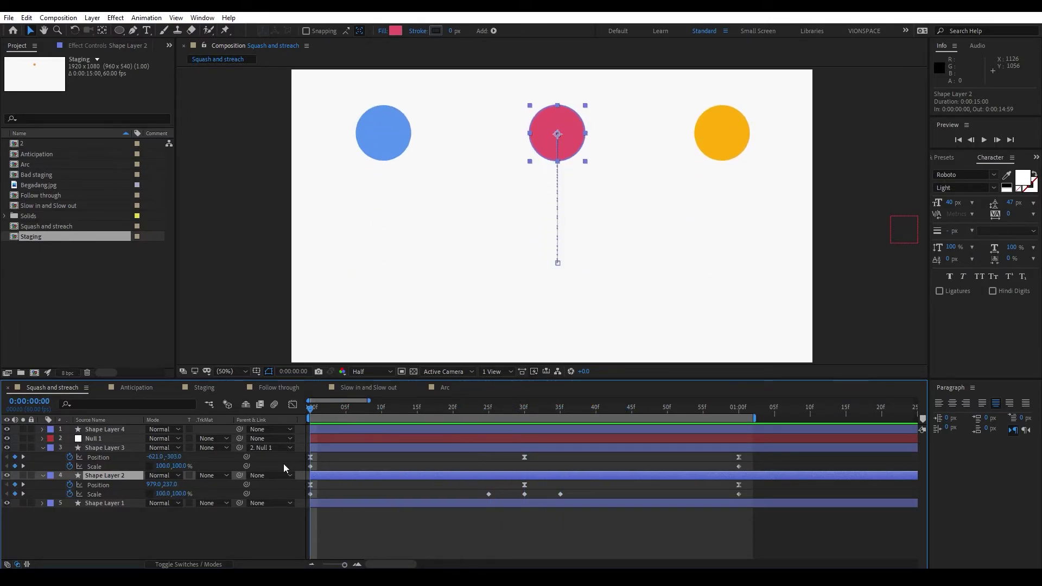
click(82, 501)
key(u)
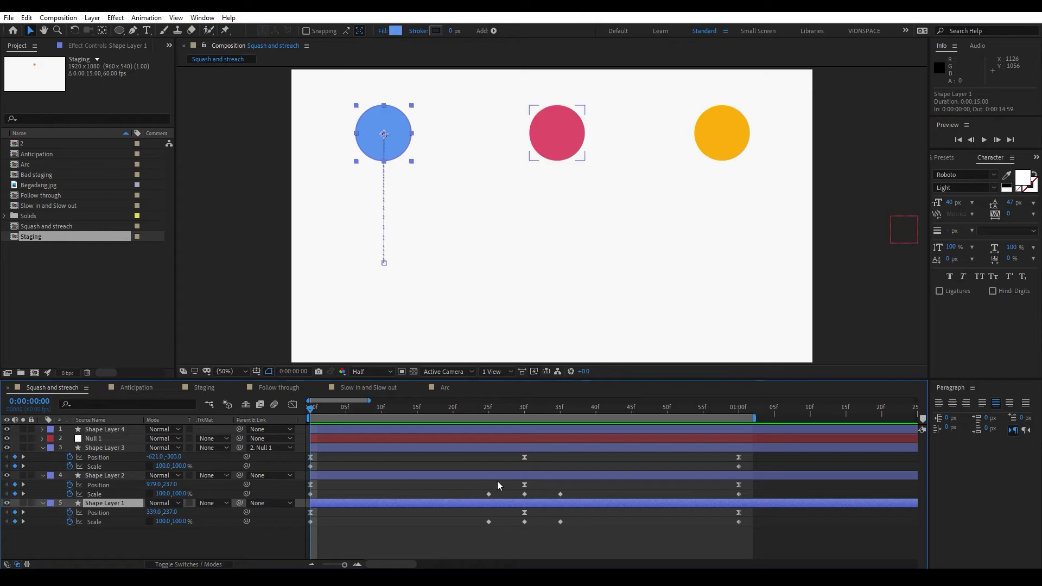
Scrub to frame 25 and replay to compare the circles' stretching, and inspect Shape Layer 1's curves in the Graph Editor.
drag(467, 408, 486, 410)
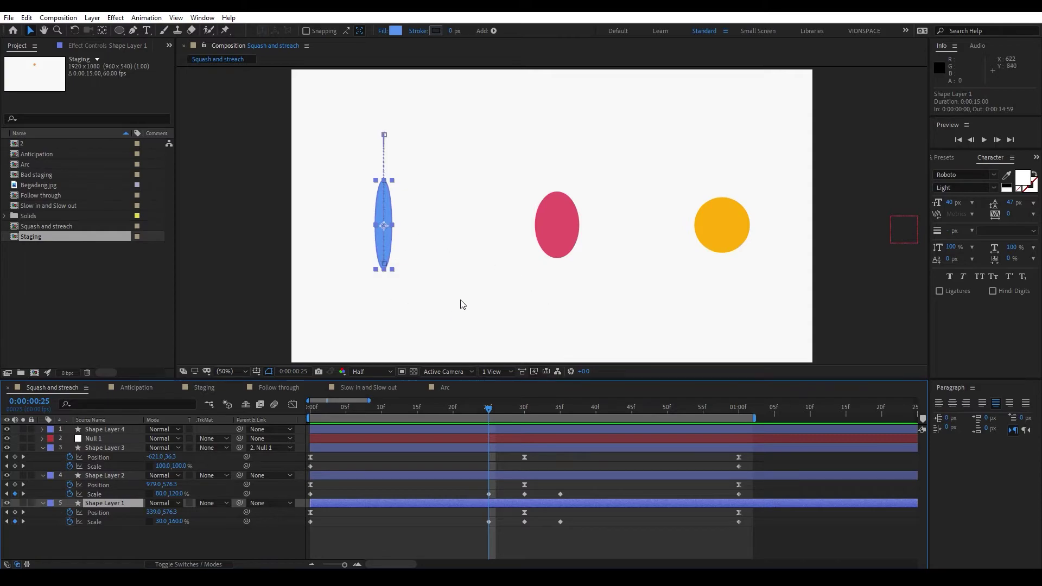
drag(490, 411, 689, 413)
key(space)
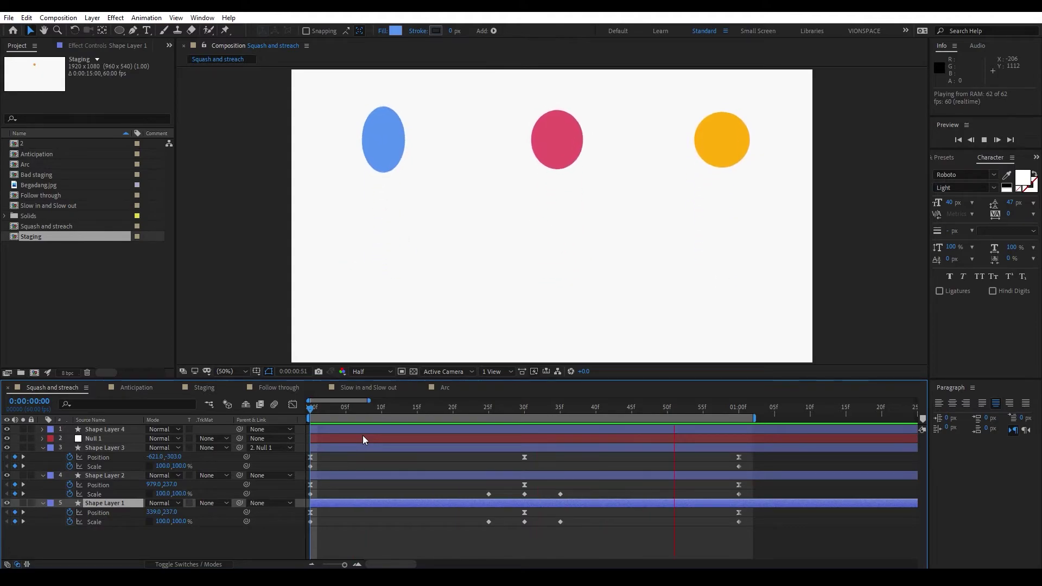
key(space)
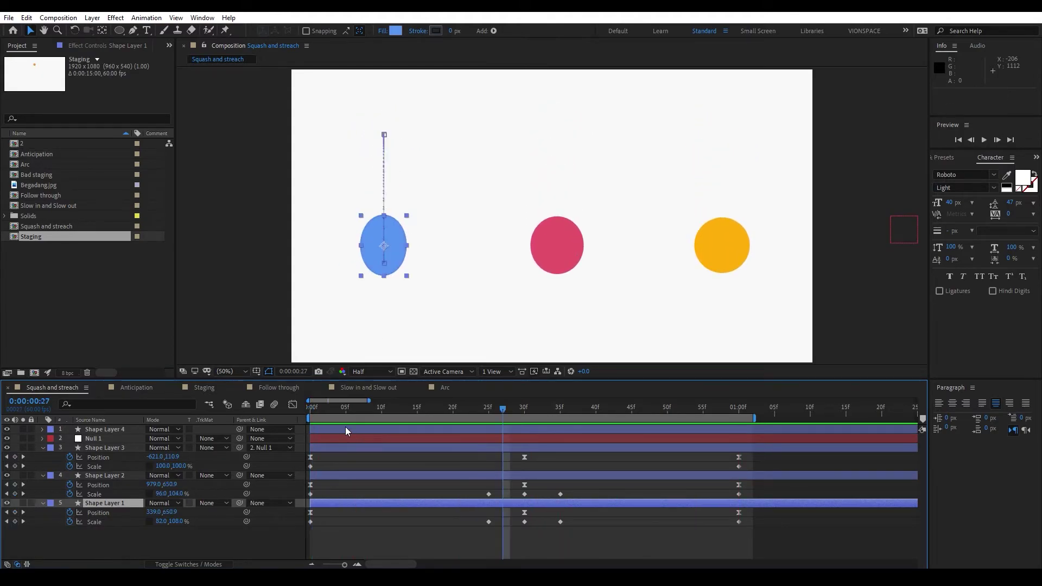
drag(342, 411, 289, 410)
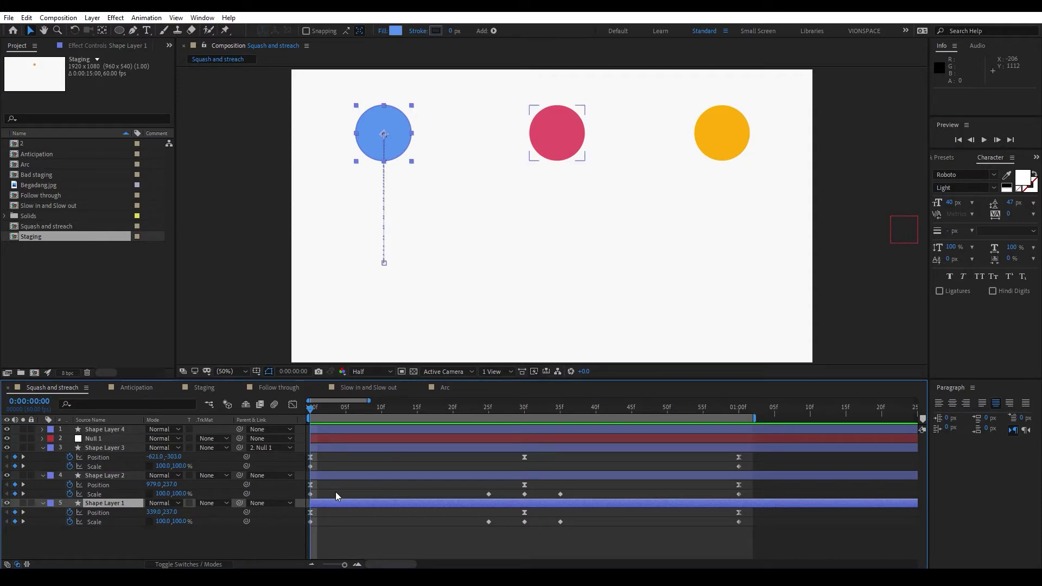
key(shift+F3)
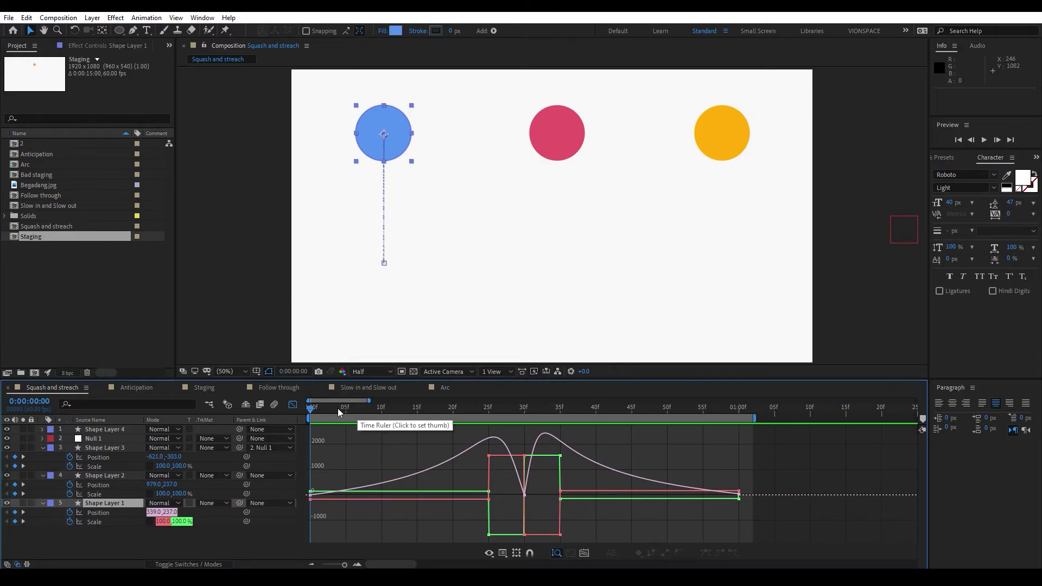
click(293, 406)
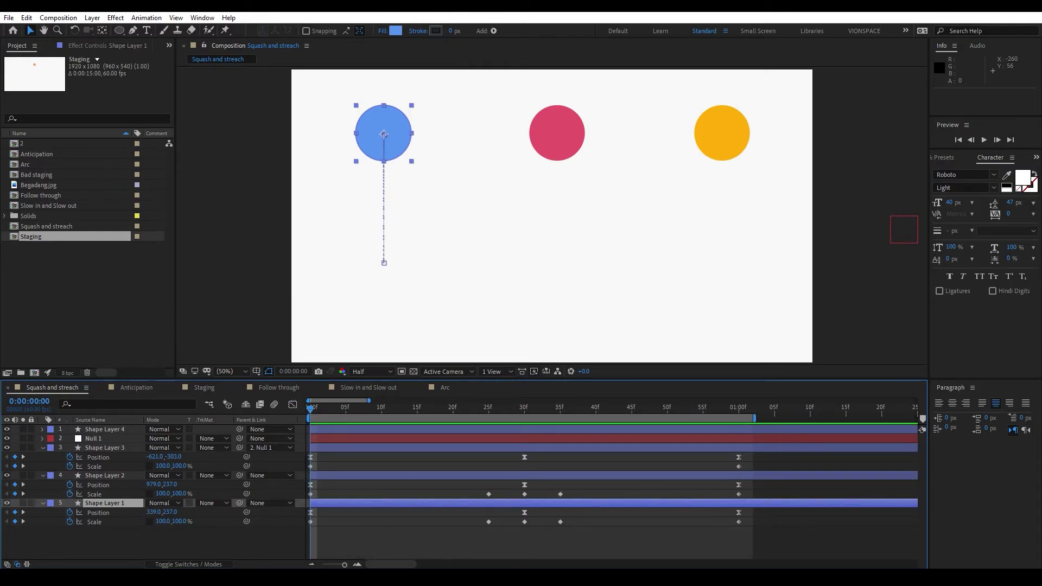
Create a new 1920 x 1080 composition named Comp 1 at 30 fps with a duration of 1 second.
click(57, 18)
click(61, 28)
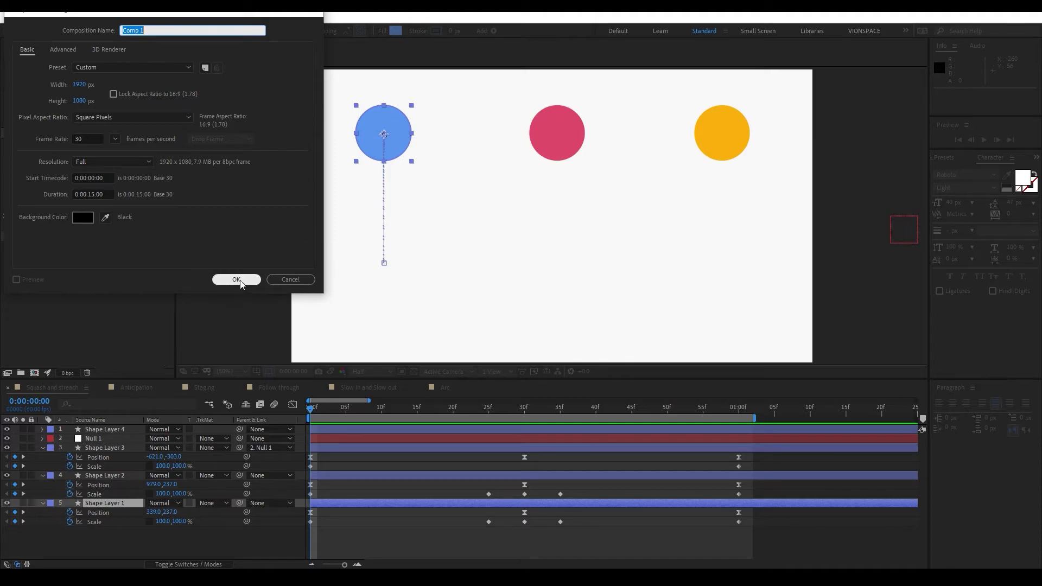
click(93, 194)
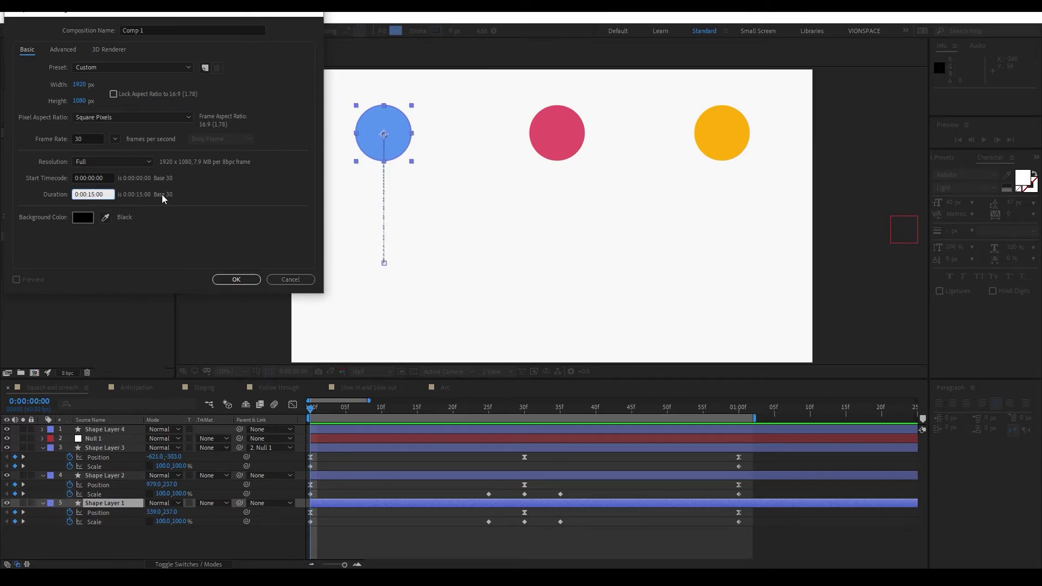
key(BackSpace)
text(01)
click(233, 282)
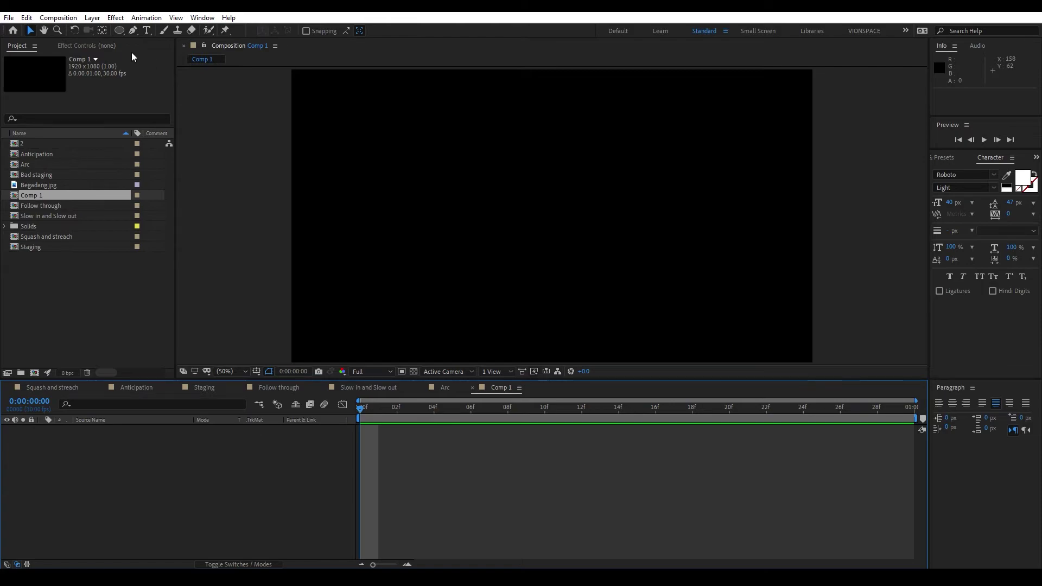
Draw a red circle with the Ellipse tool and place it near the top centre of the frame, at about 953, 149.
click(119, 30)
mouse_move(533, 105)
mouse_down()
mouse_move(541, 98)
mouse_move(594, 151)
mouse_move(577, 137)
mouse_up()
key(space)
key(space)
key(v)
click(102, 427)
drag(554, 217, 551, 110)
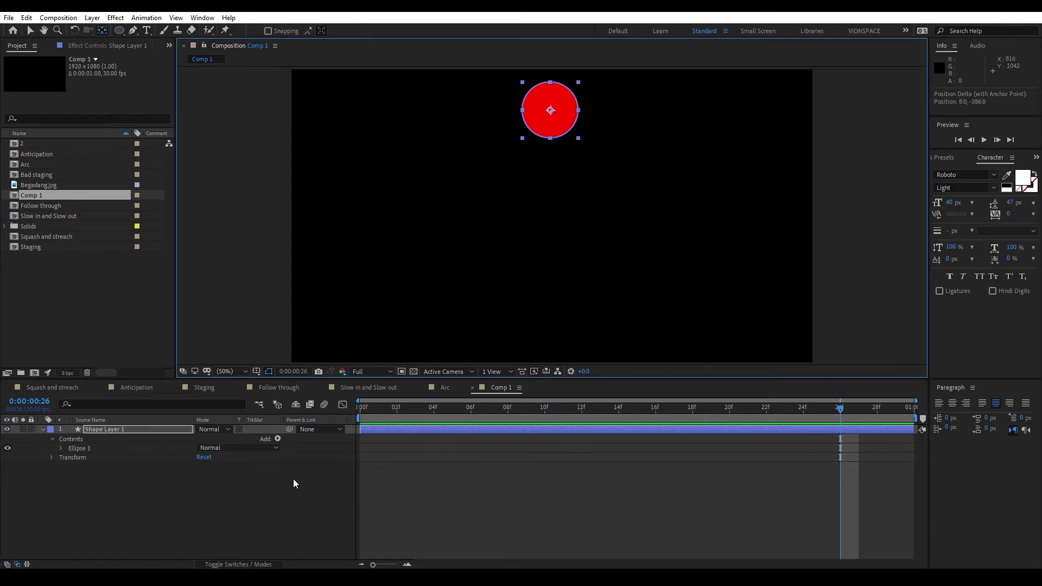
Keyframe the circle's Position at the first frame and move it straight down to about 953, 847 at frame 15.
click(136, 430)
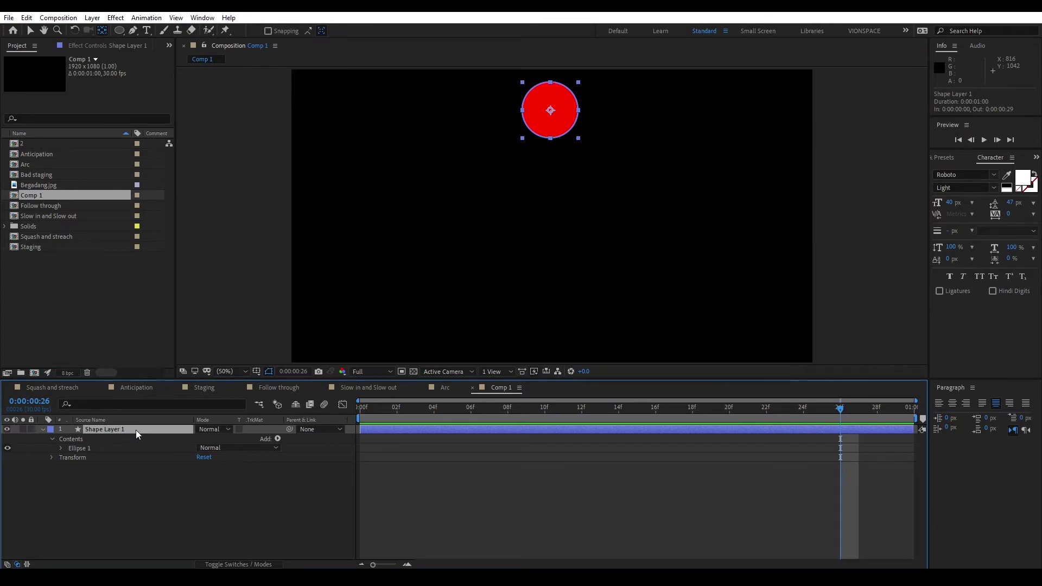
key(p)
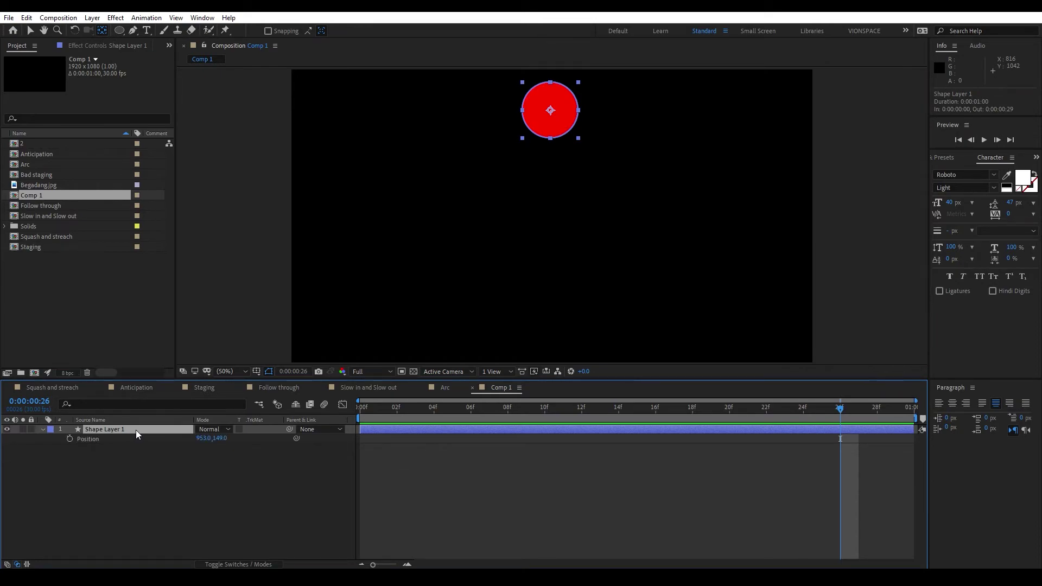
key(Home)
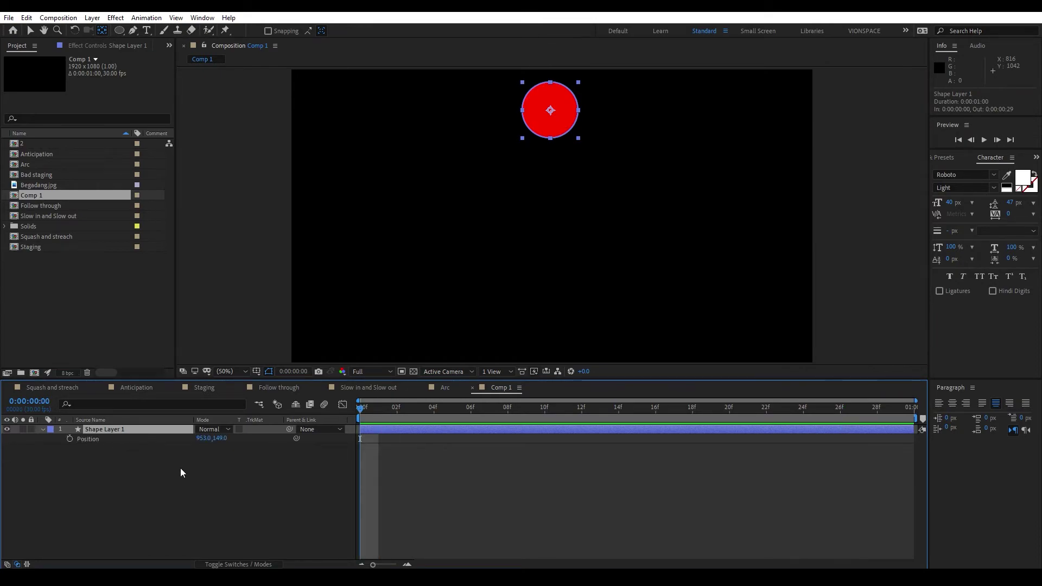
click(70, 439)
drag(380, 413, 634, 427)
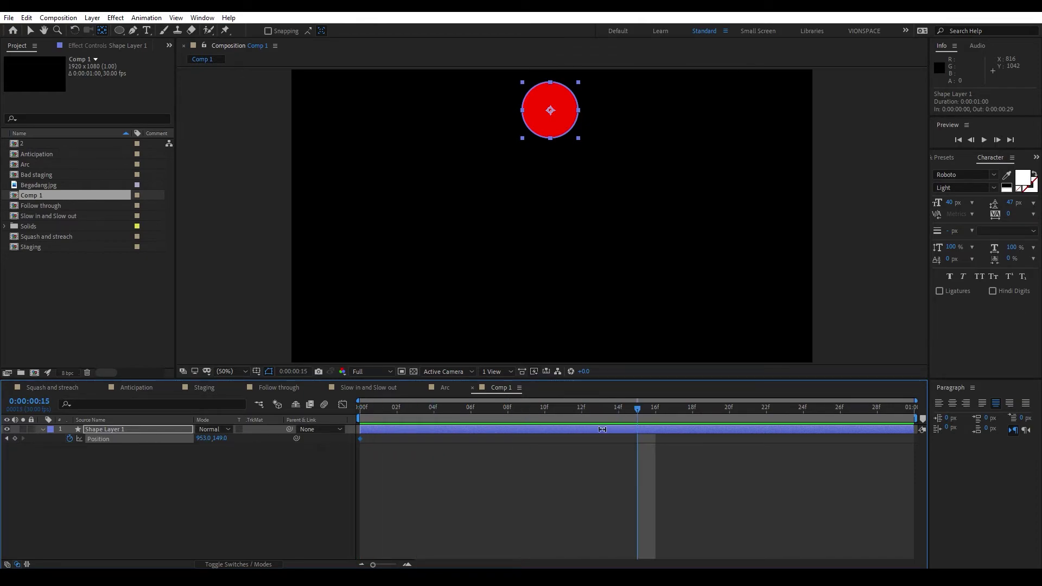
drag(549, 112, 535, 301)
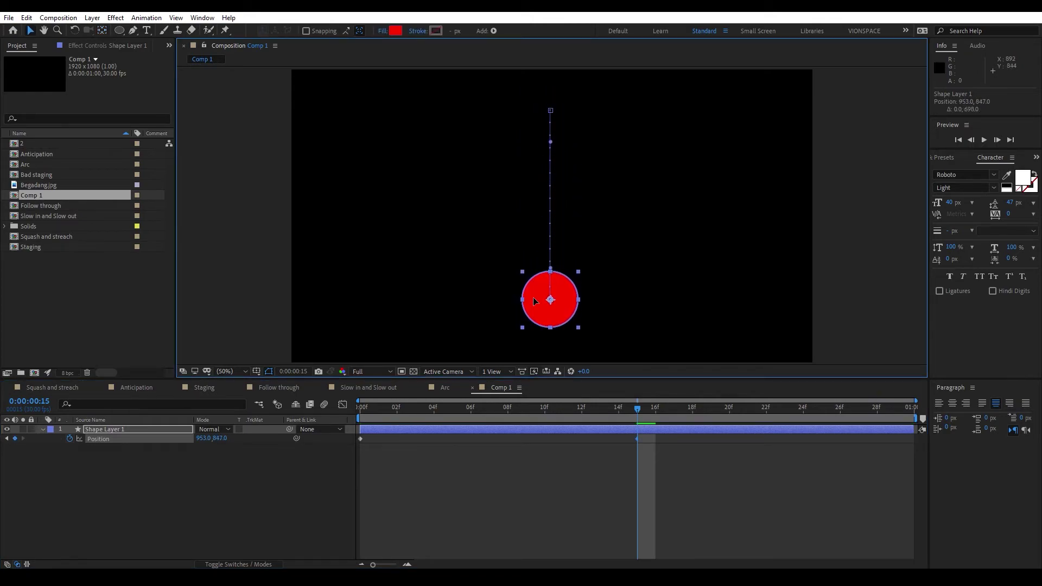
Copy the first Position keyframe to frame 29 so the circle returns to its starting height.
drag(638, 408, 924, 420)
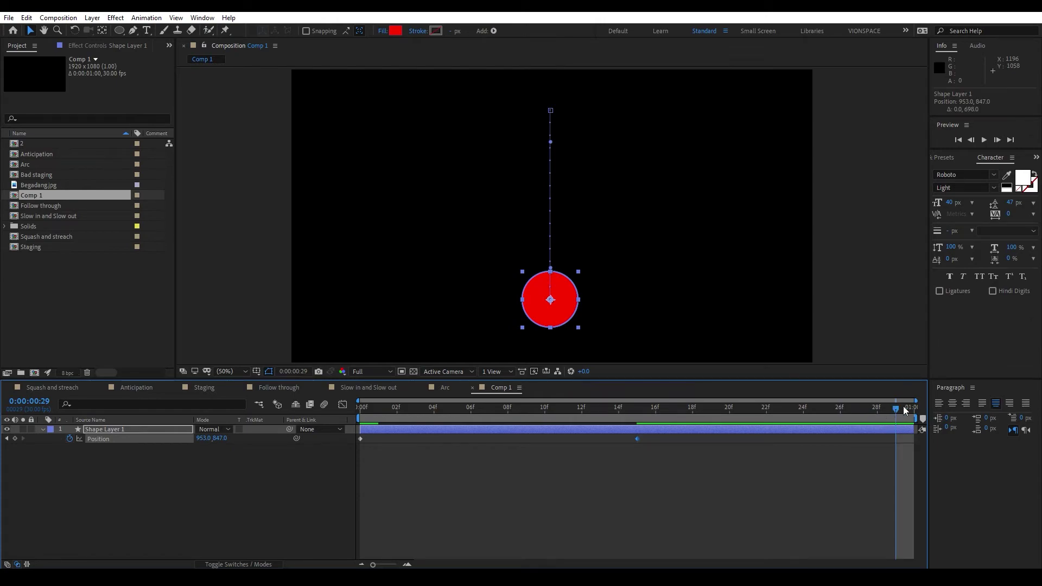
drag(349, 455, 360, 437)
key(ctrl+c)
key(ctrl+v)
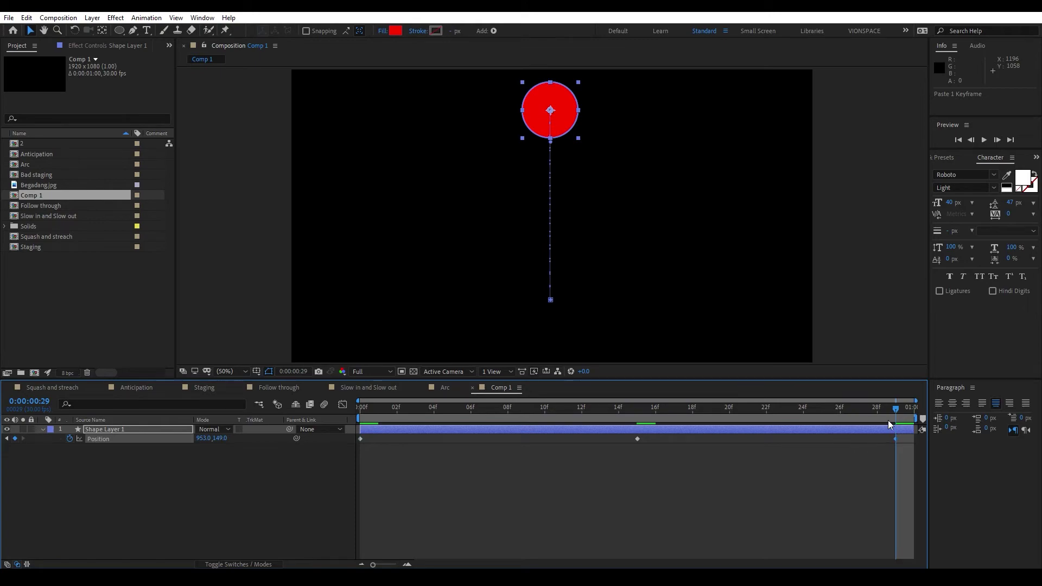
Play back the bounce, move the middle Position keyframe to frame 14, and replay the animation.
key(space)
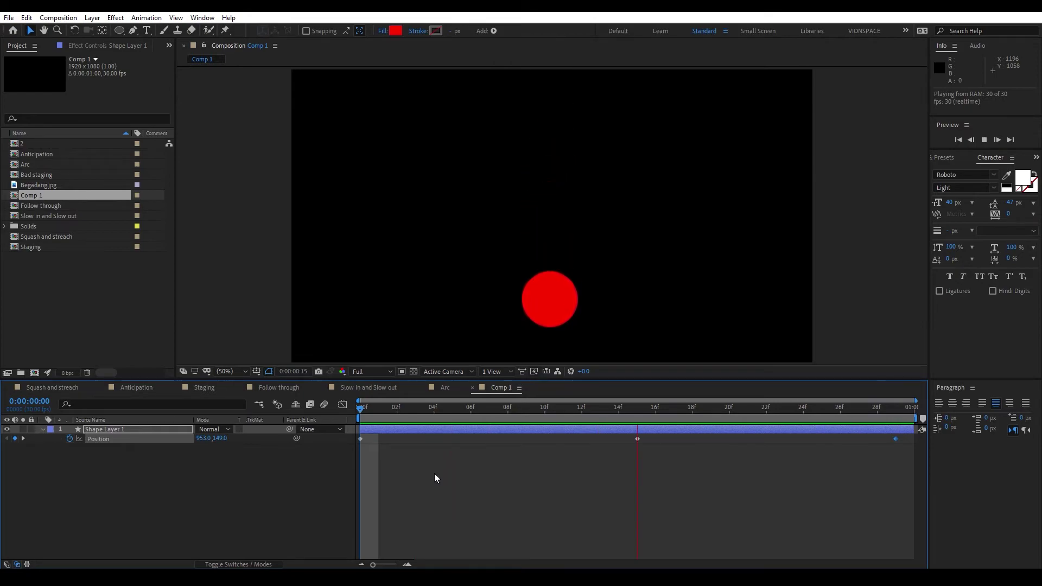
key(space)
drag(637, 439, 628, 437)
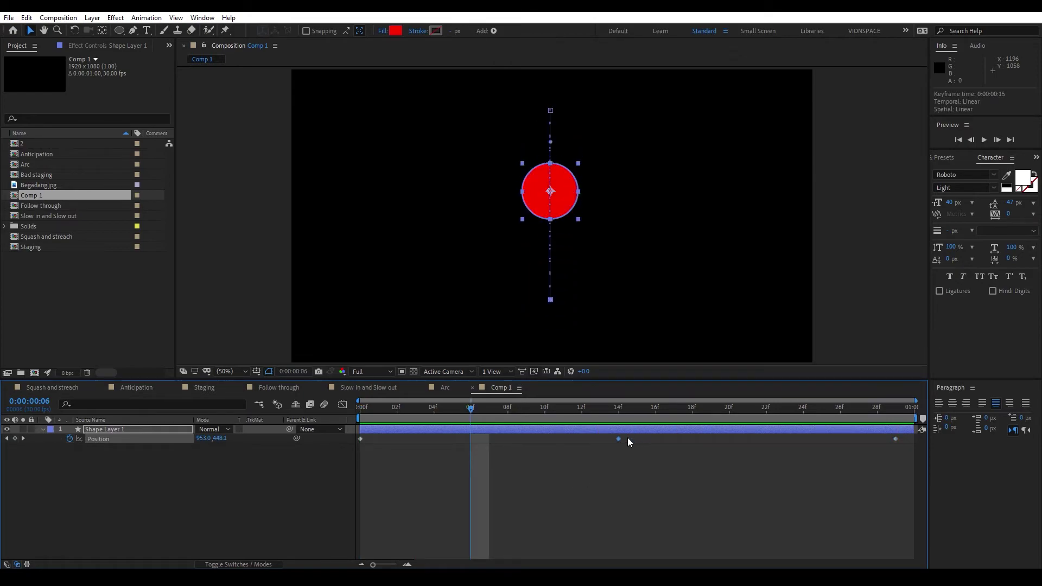
key(space)
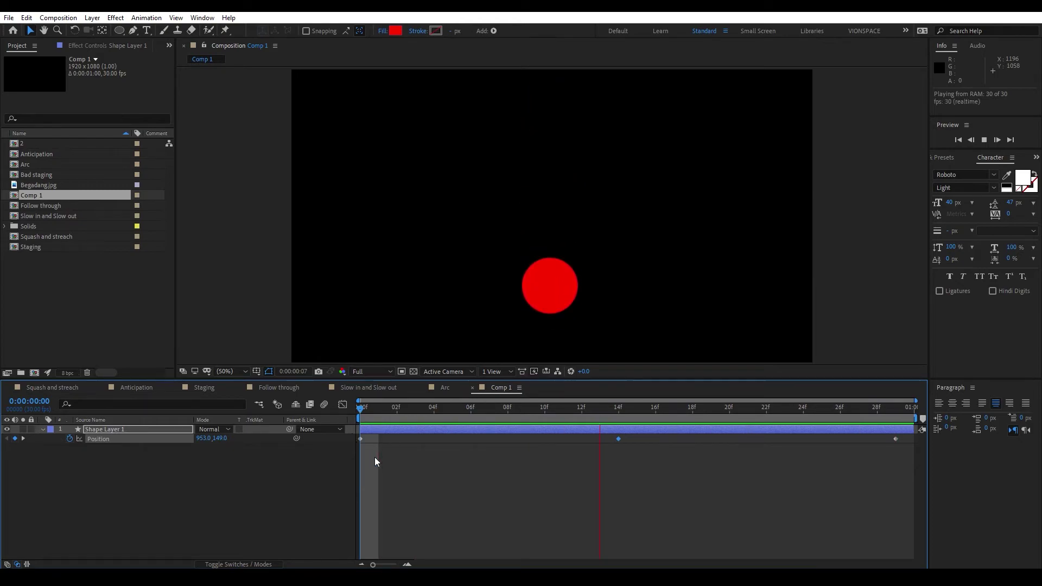
key(space)
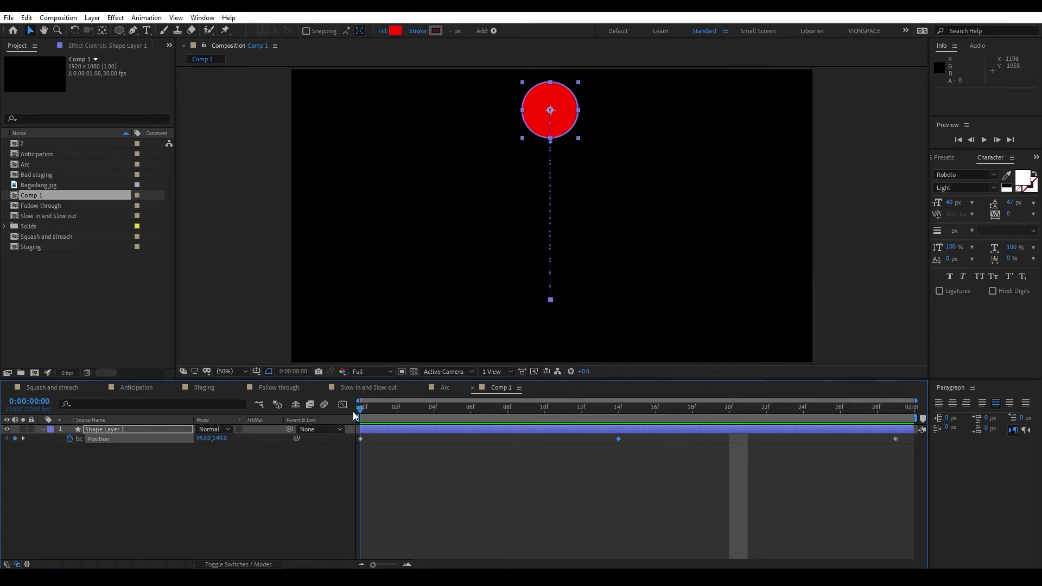
Apply Easy Ease to all three Position keyframes of the circle and play back the bounce.
drag(896, 452, 349, 433)
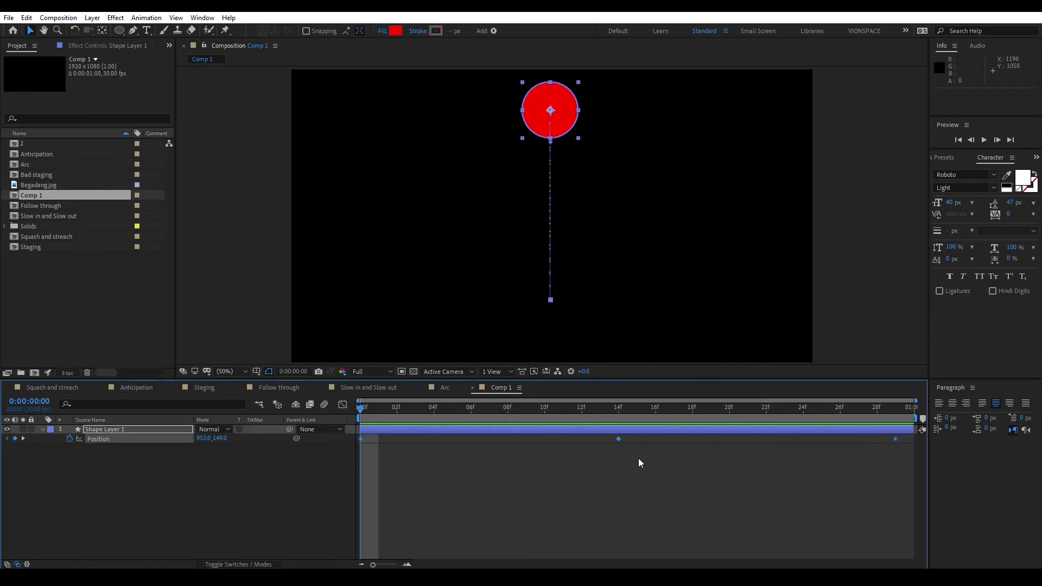
right_click(618, 439)
mouse_move(684, 433)
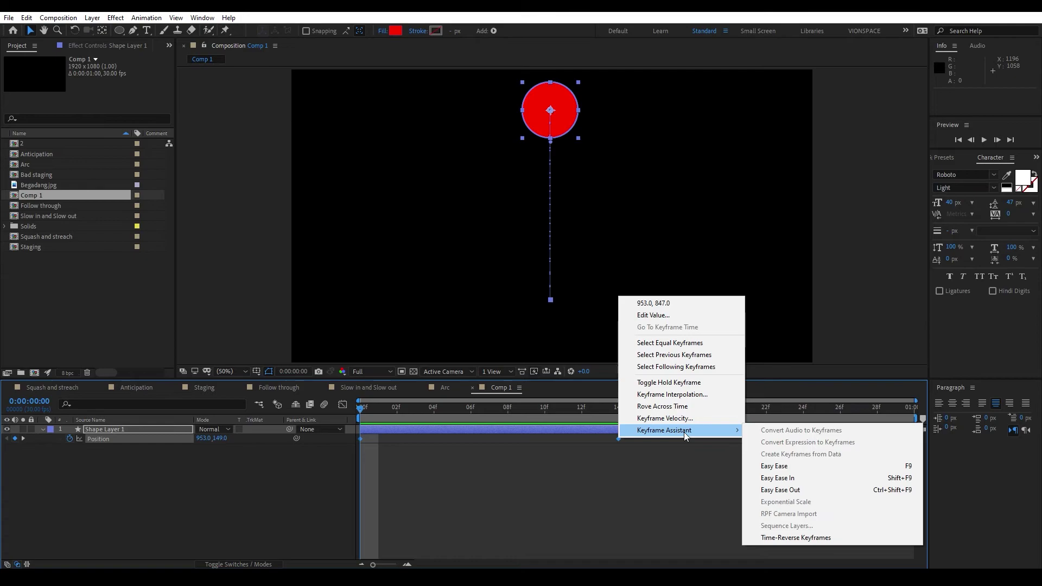
click(823, 465)
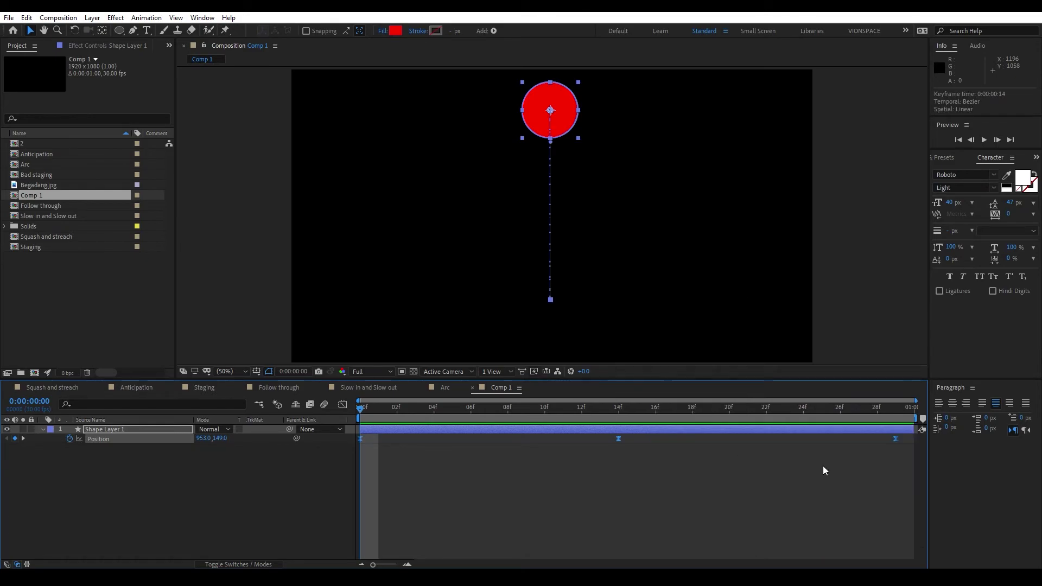
click(744, 483)
key(space)
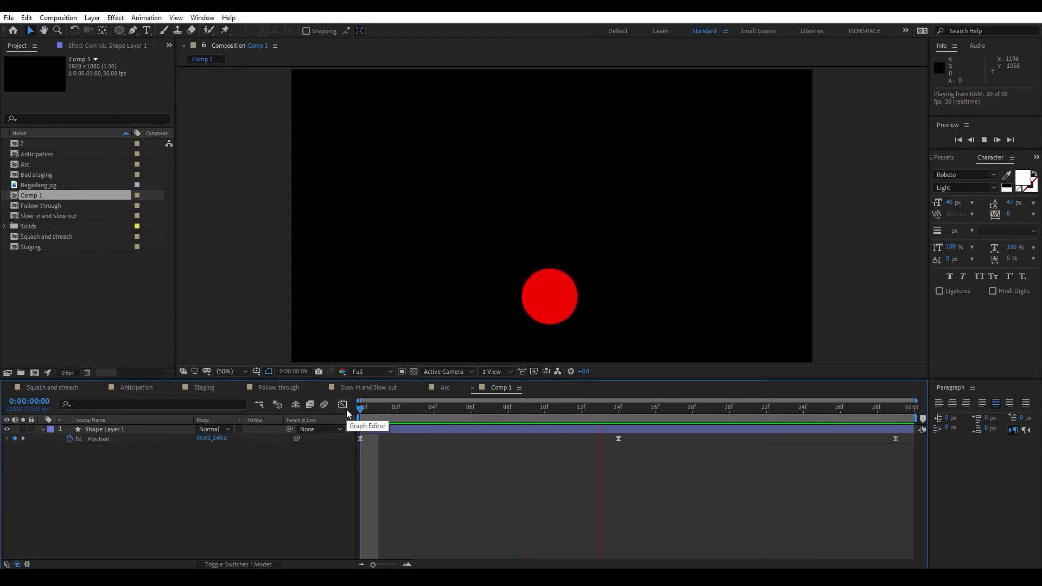
key(space)
In the Position speed graph, shorten the middle keyframe's ease handles, lengthen those of the first and last keyframes, and preview the bounce.
click(618, 438)
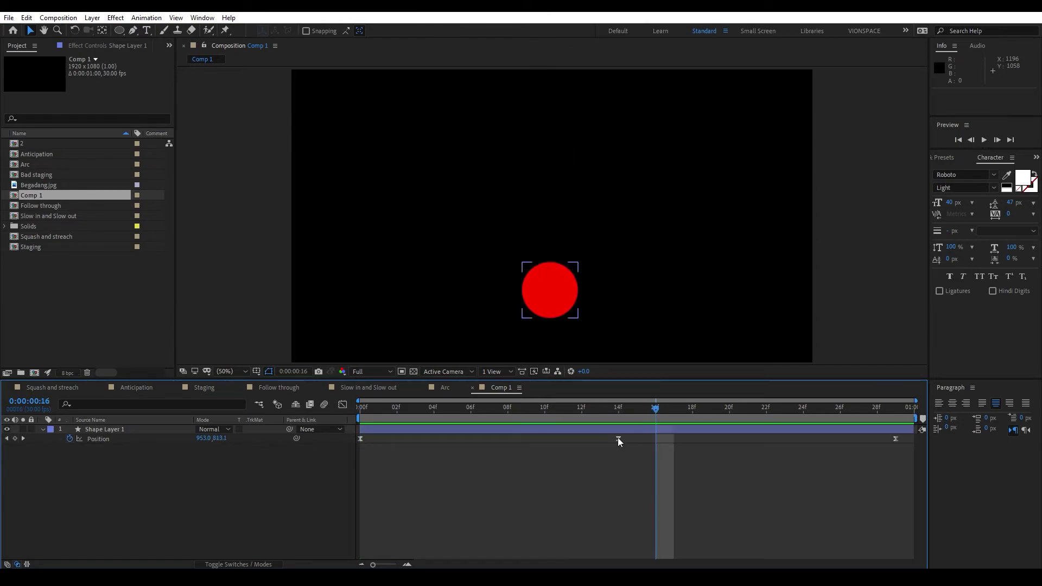
click(342, 404)
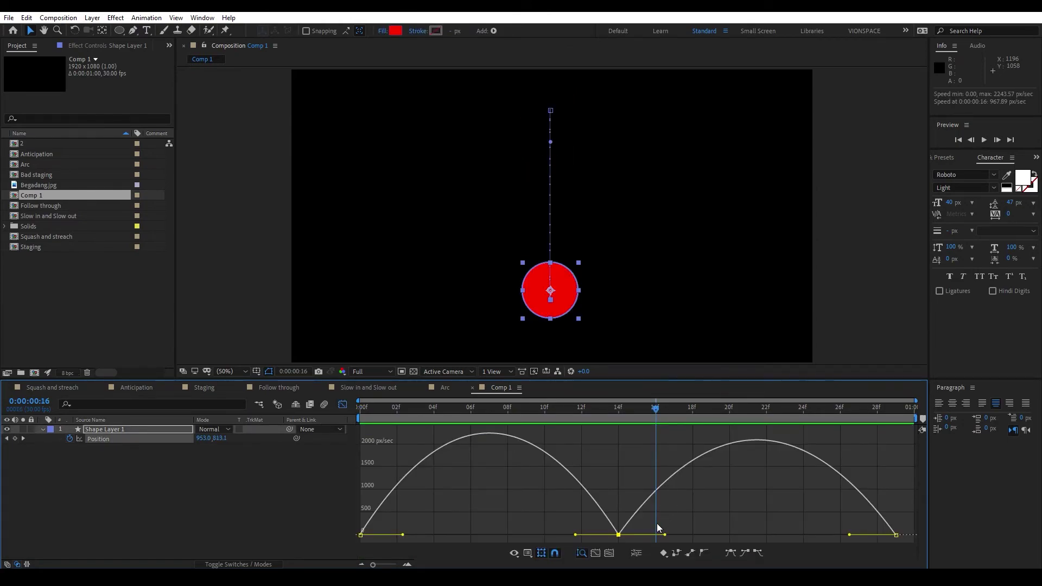
drag(575, 535, 603, 534)
drag(667, 535, 633, 536)
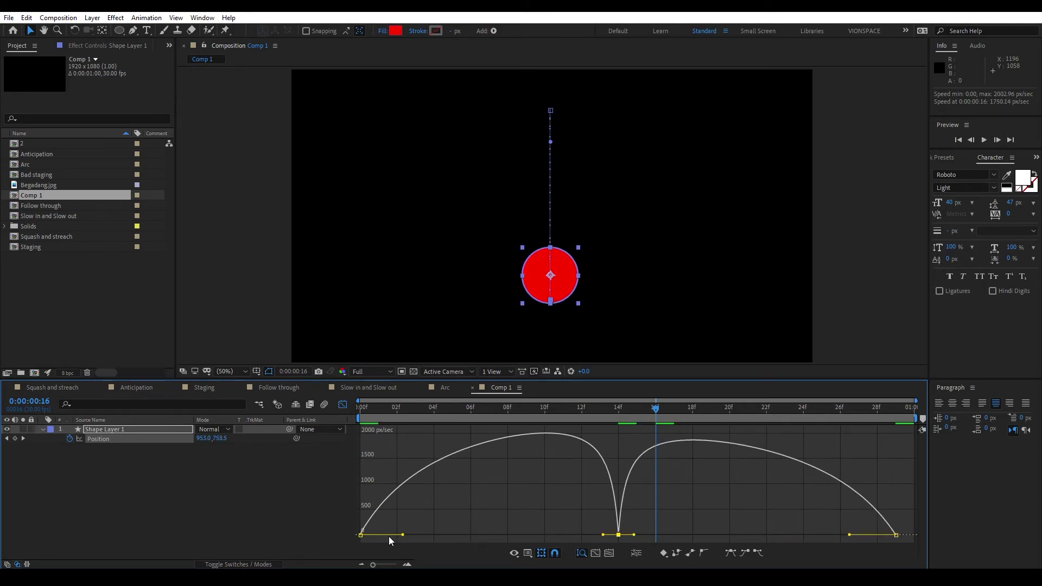
mouse_move(403, 535)
mouse_down()
mouse_move(500, 535)
mouse_move(422, 543)
mouse_up()
drag(890, 535, 818, 534)
key(space)
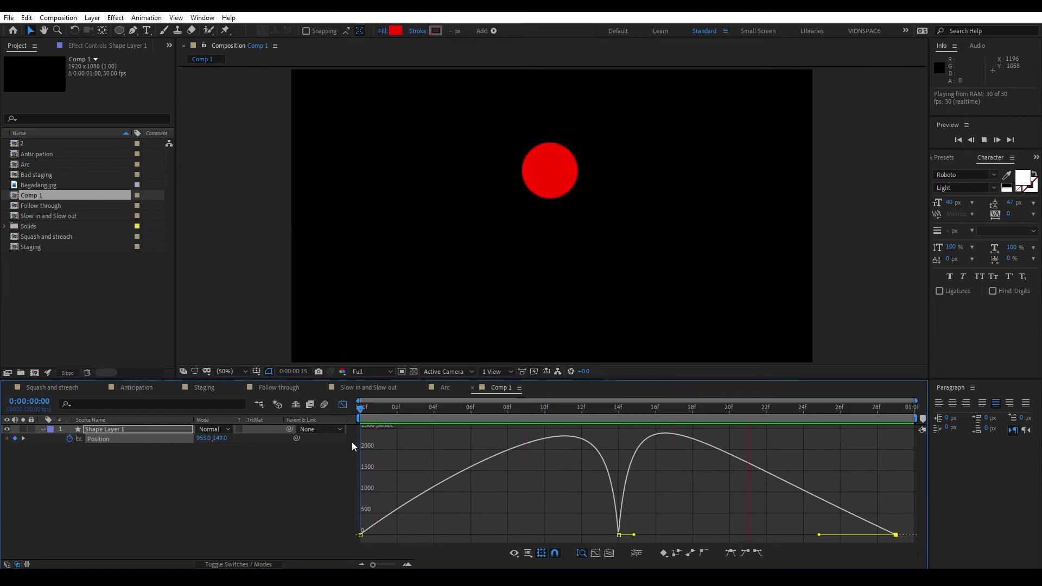
key(space)
Scrub through the bounce, and examine the stretched blue circle in the Squash and streach composition for comparison.
drag(434, 412, 436, 452)
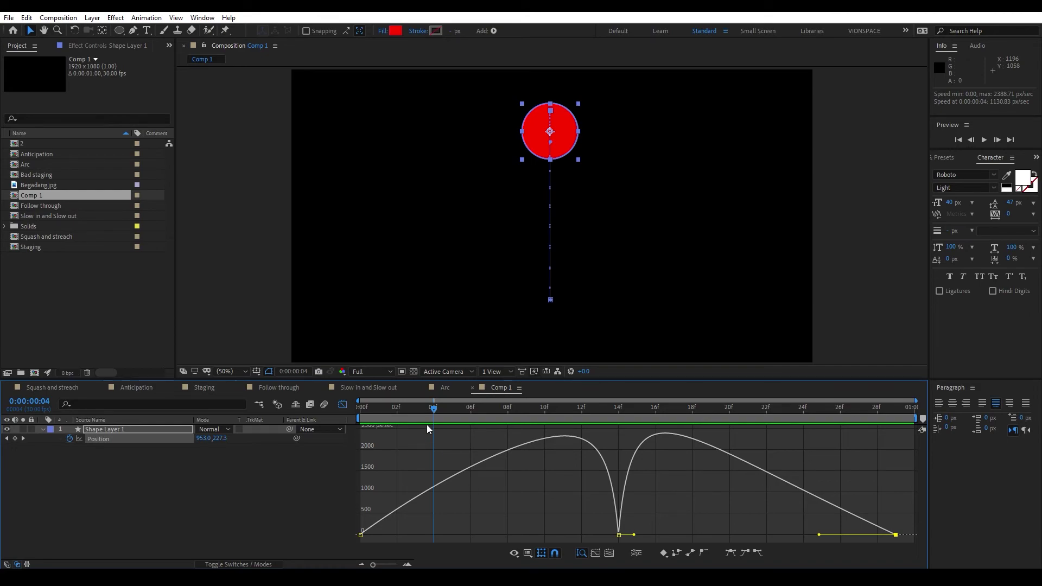
click(25, 386)
drag(365, 411, 448, 441)
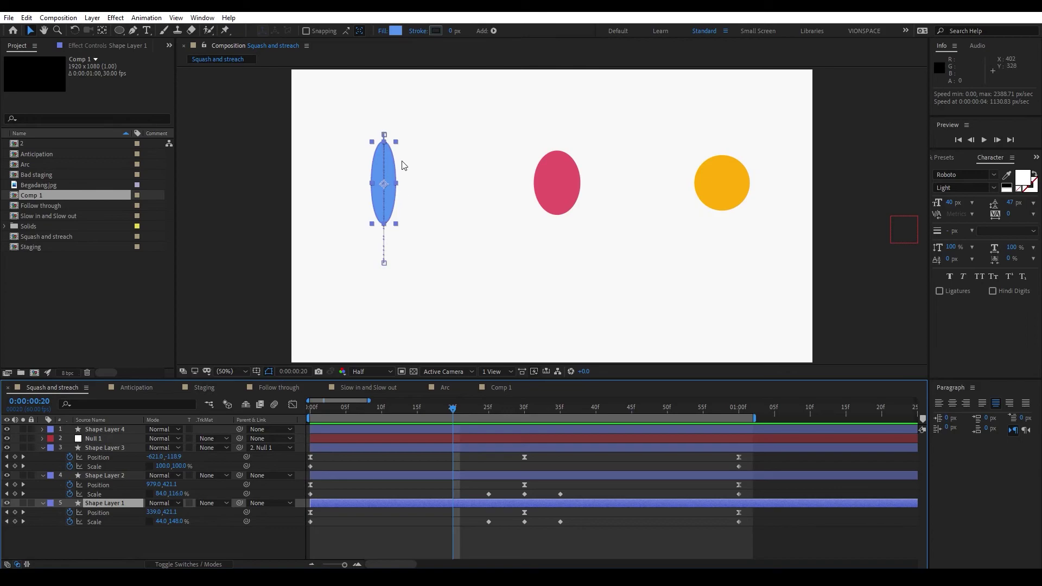
click(500, 388)
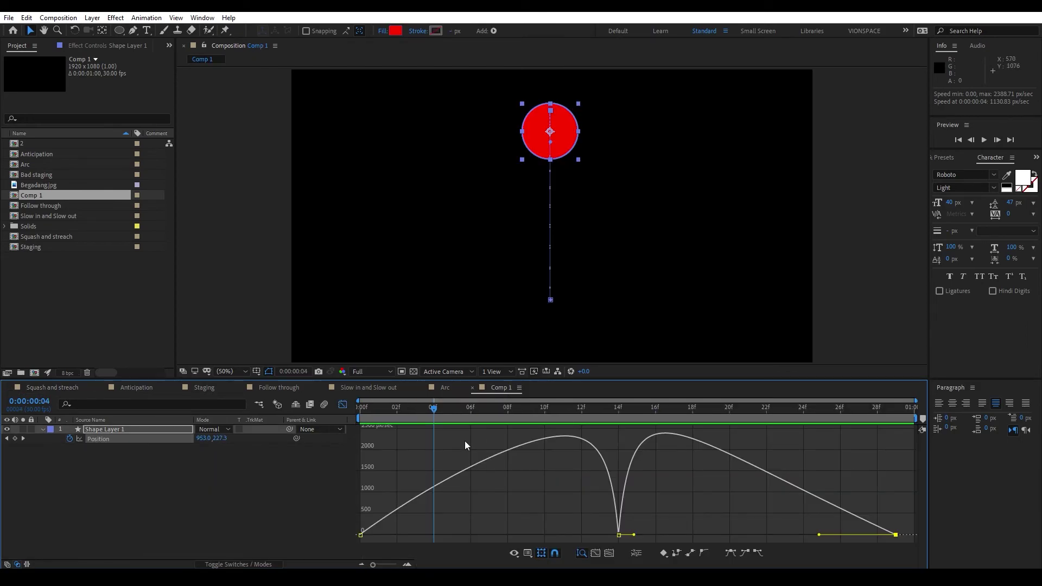
Leave the graph view and keyframe the circle's Scale at 100% on the first frame.
click(342, 405)
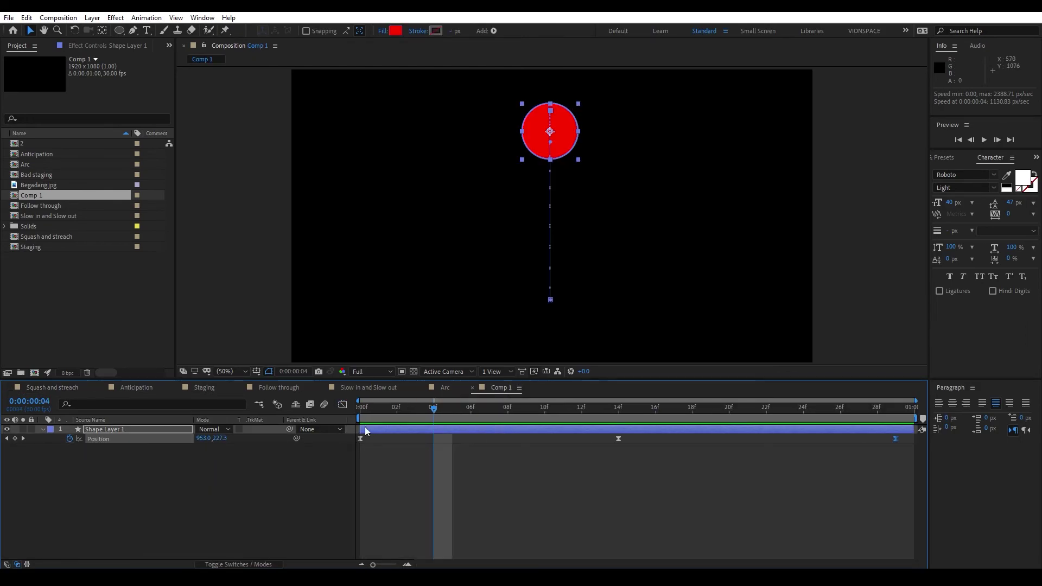
drag(387, 413, 348, 418)
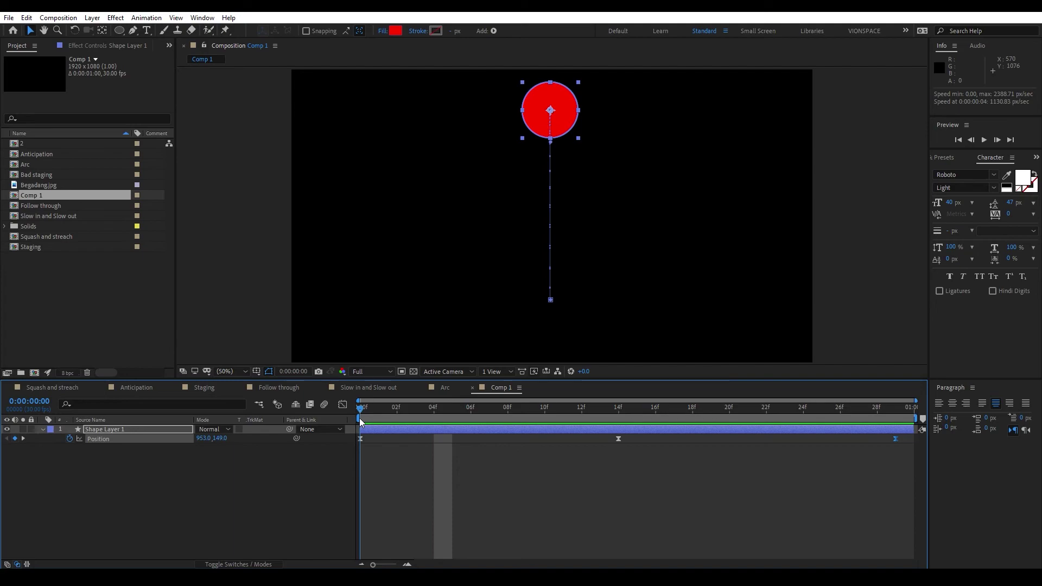
click(111, 429)
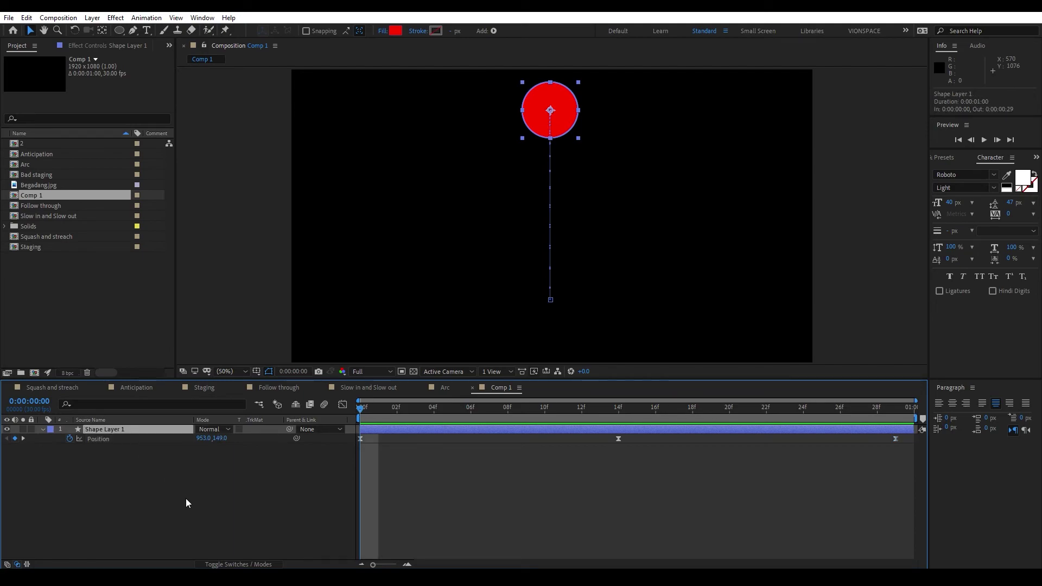
key(shift+s)
click(69, 447)
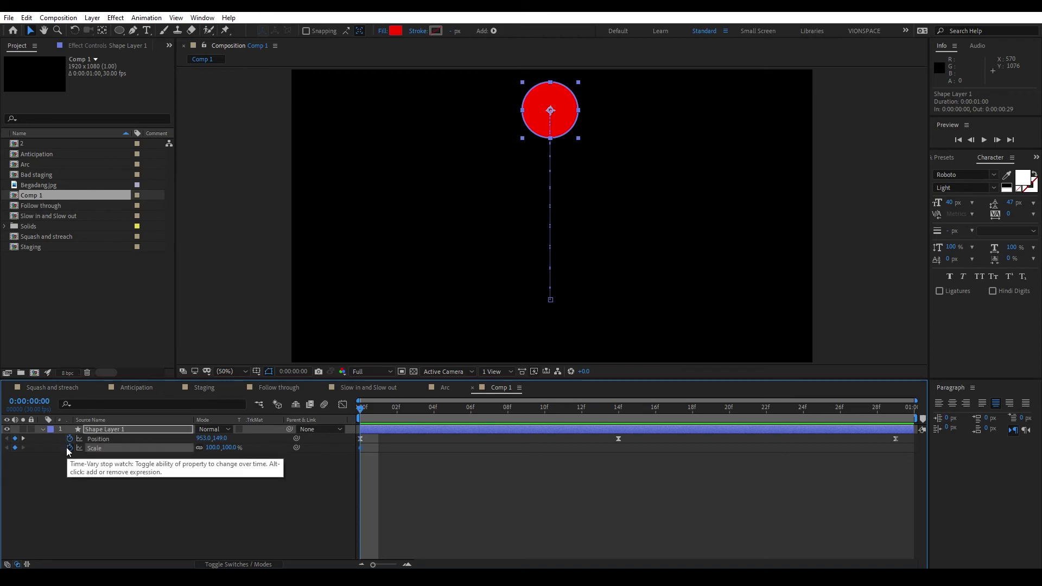
At frame 14, unlink the Scale proportions and squash the circle to 30% height at 100% width.
drag(360, 408, 619, 417)
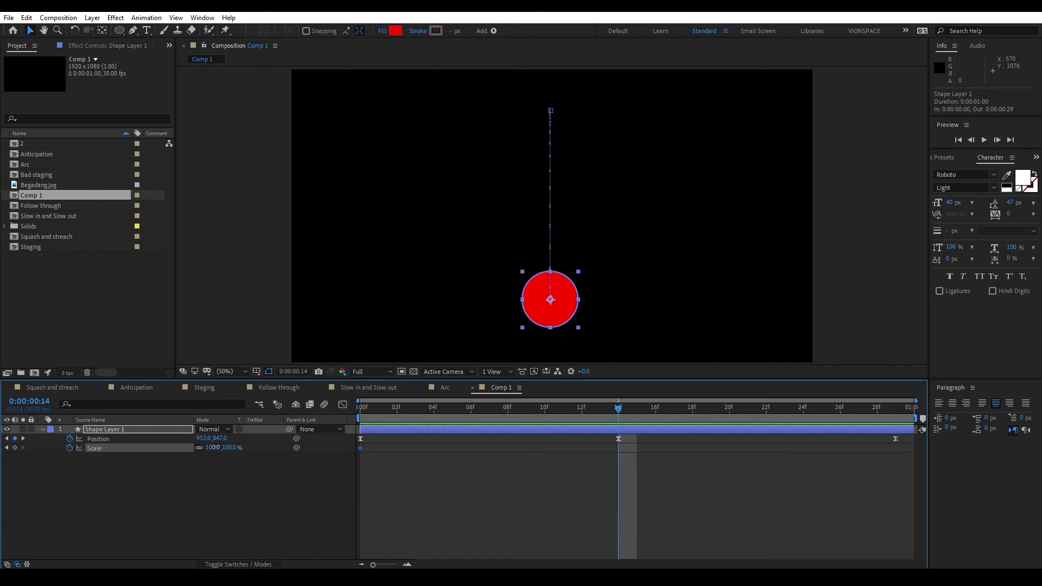
drag(214, 447, 209, 448)
key(ctrl+z)
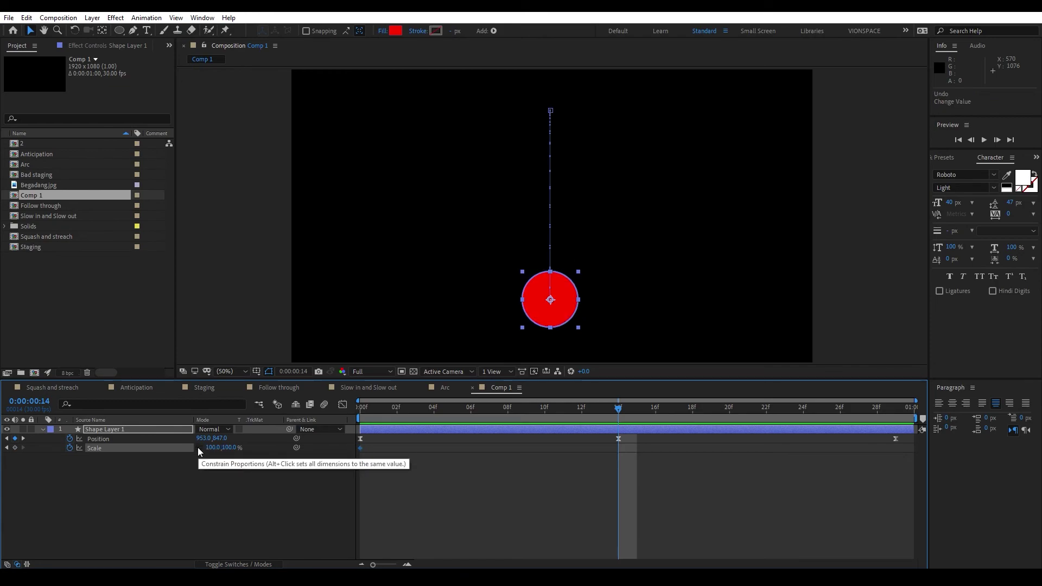
click(198, 448)
mouse_move(212, 447)
mouse_down()
mouse_move(207, 454)
mouse_move(221, 454)
mouse_move(209, 464)
mouse_up()
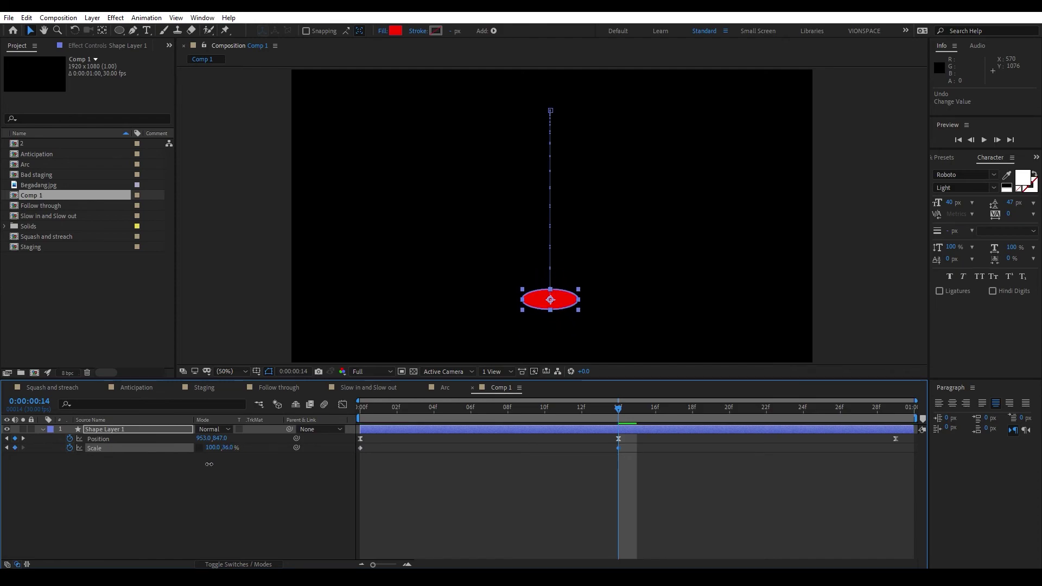
click(227, 448)
text(30)
key(Return)
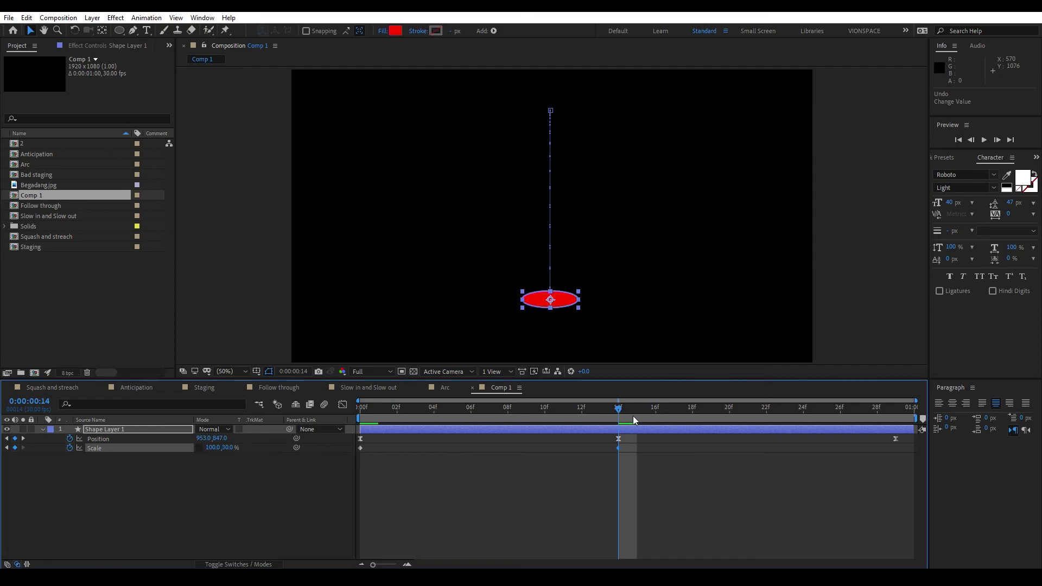
At frame 29, set the circle's vertical Scale to 100% and play back the squash.
drag(621, 412, 892, 438)
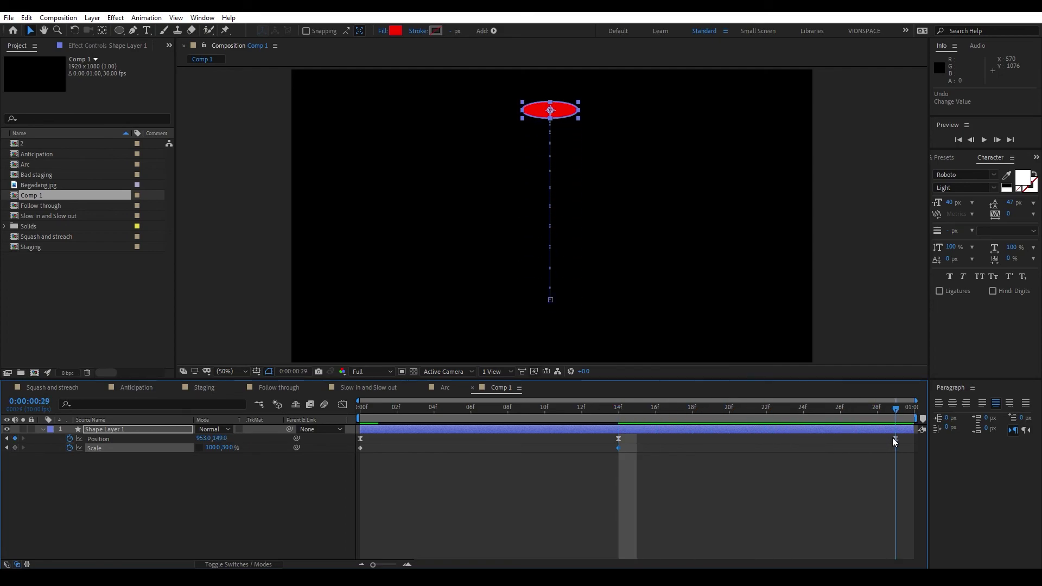
click(228, 447)
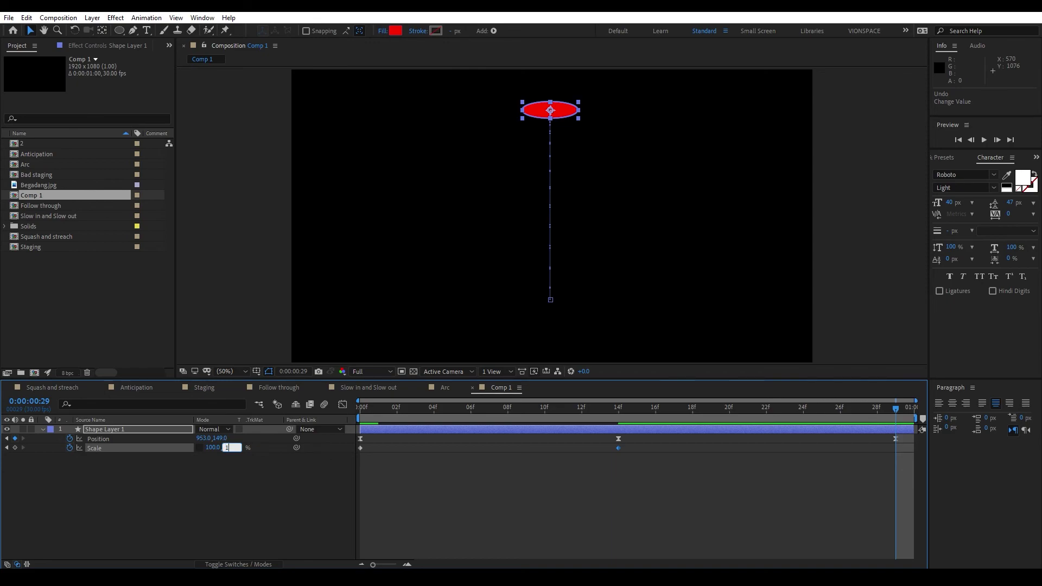
key(Return)
key(space)
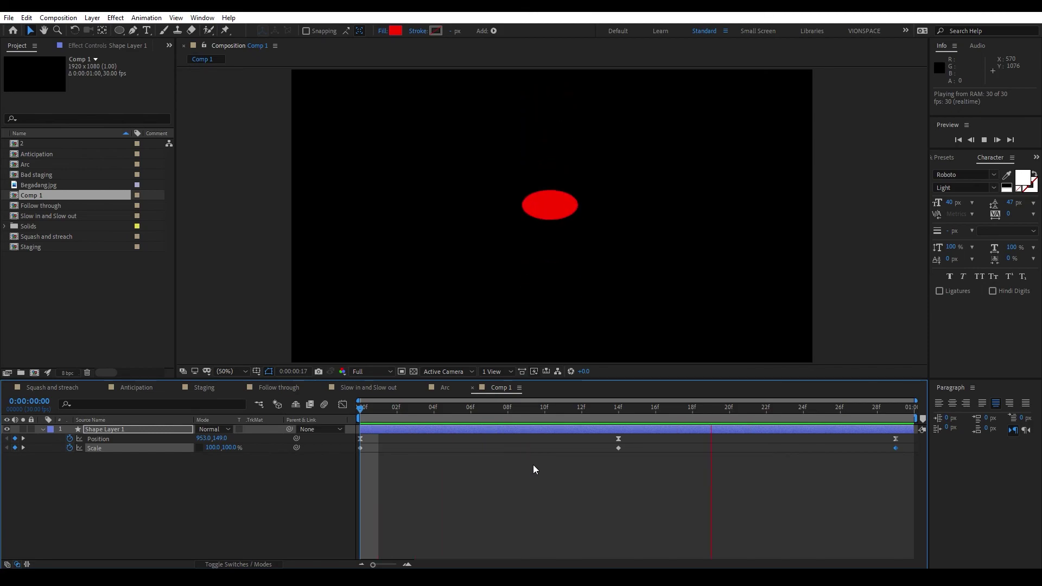
At frame 12, stretch the circle by setting Scale to 40% width and 100% height, and preview the result.
drag(372, 409, 584, 426)
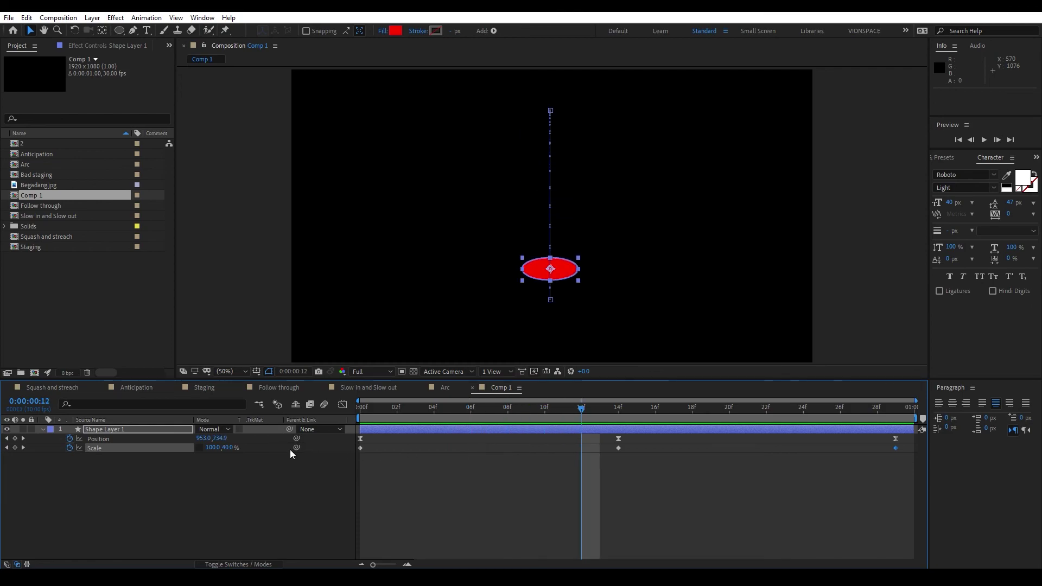
click(229, 447)
click(211, 448)
text(70)
key(Return)
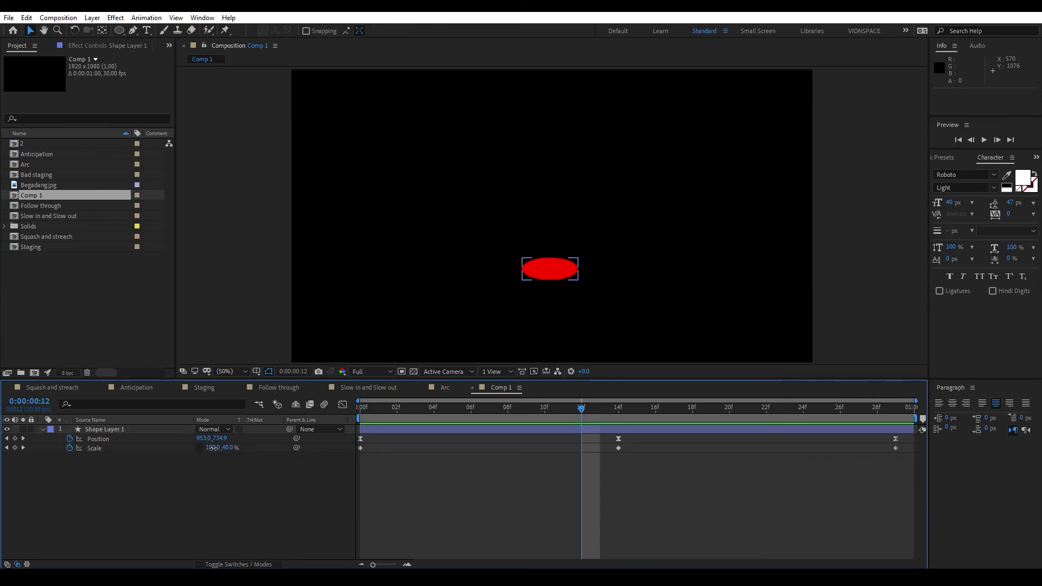
drag(200, 452, 186, 451)
click(224, 448)
key(Return)
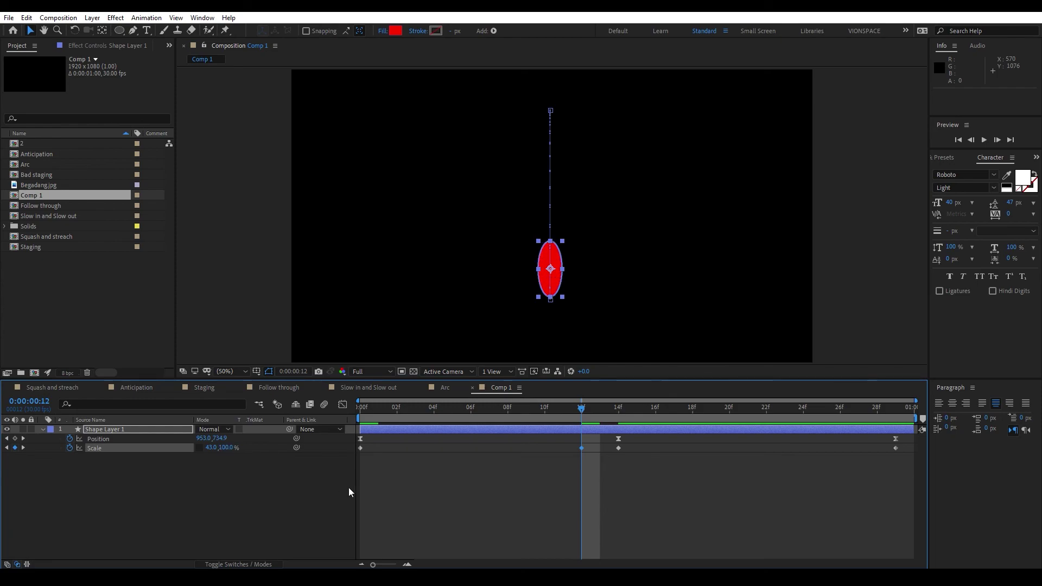
click(210, 448)
text(40)
key(Return)
drag(506, 409, 342, 414)
key(space)
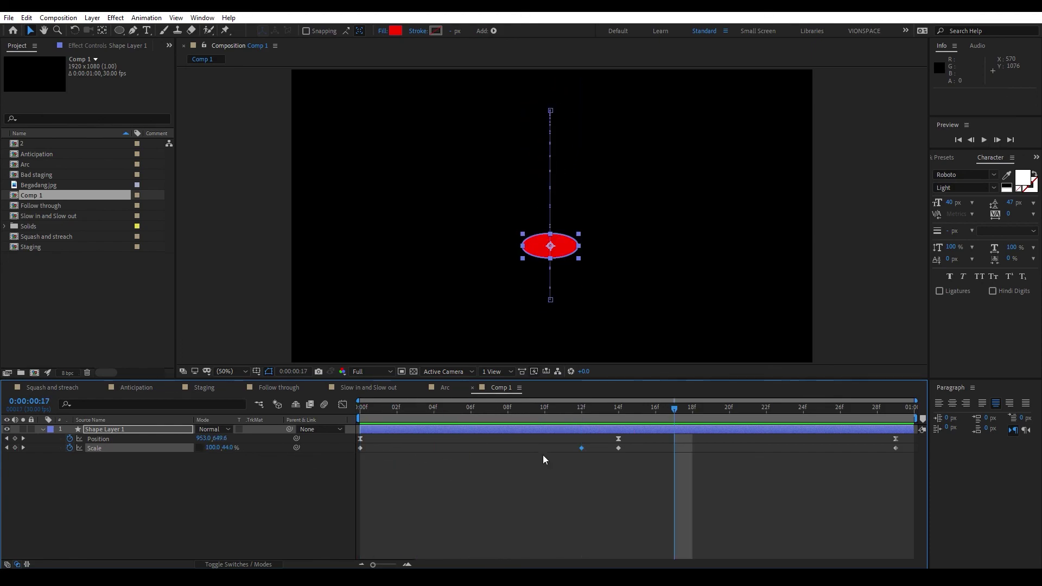
Copy the stretched Scale keyframe from frame 12 to frame 16.
click(572, 413)
drag(584, 417, 650, 432)
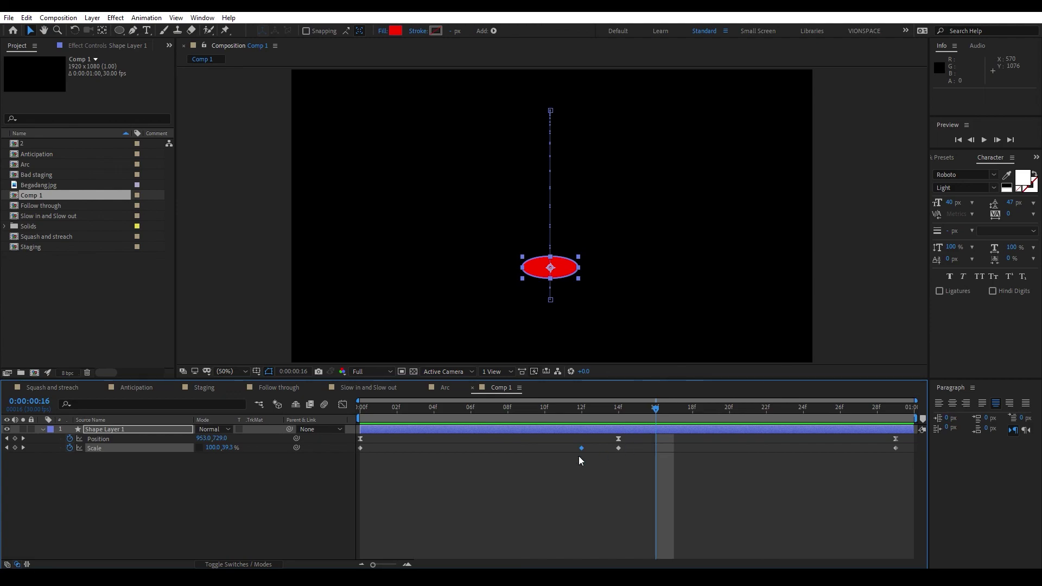
drag(574, 441, 585, 454)
key(ctrl+c)
key(ctrl+v)
Scrub and repeatedly play back the full squash-and-stretch bounce from the first frame to check the motion.
drag(488, 408, 356, 458)
key(space)
drag(496, 406, 676, 430)
key(space)
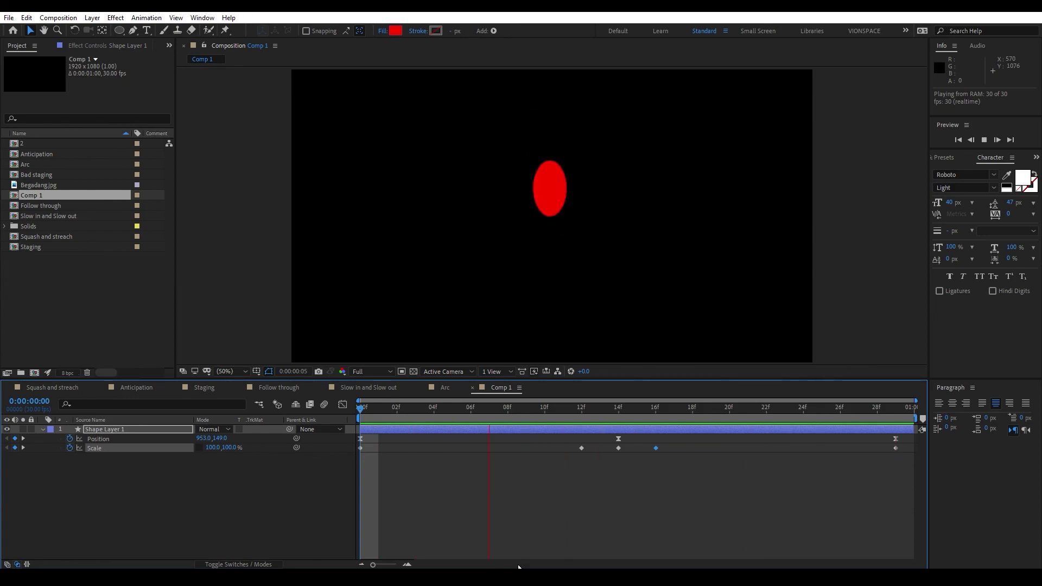
key(space)
key(space)
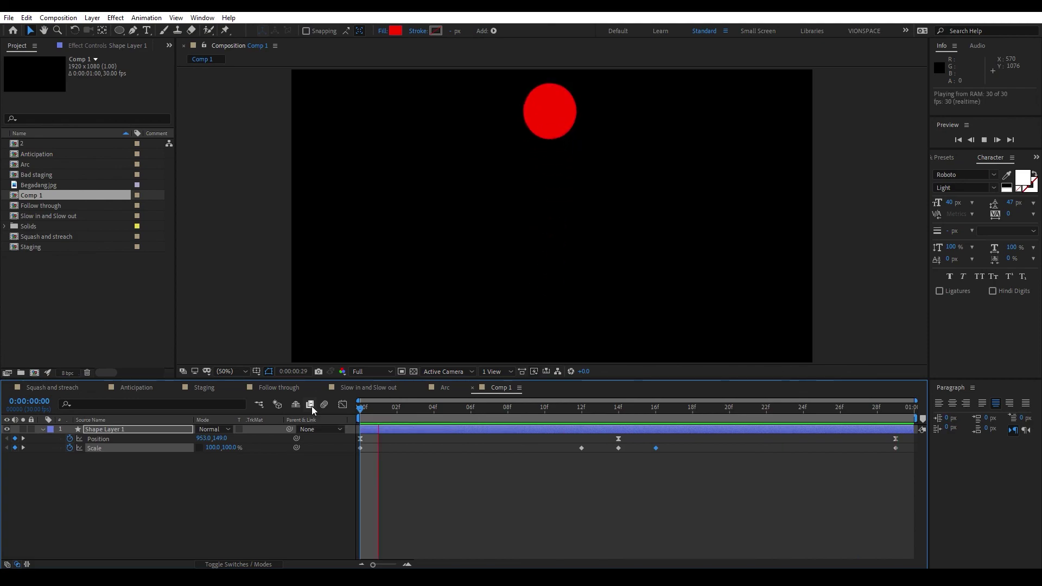
key(space)
drag(348, 418, 933, 476)
key(space)
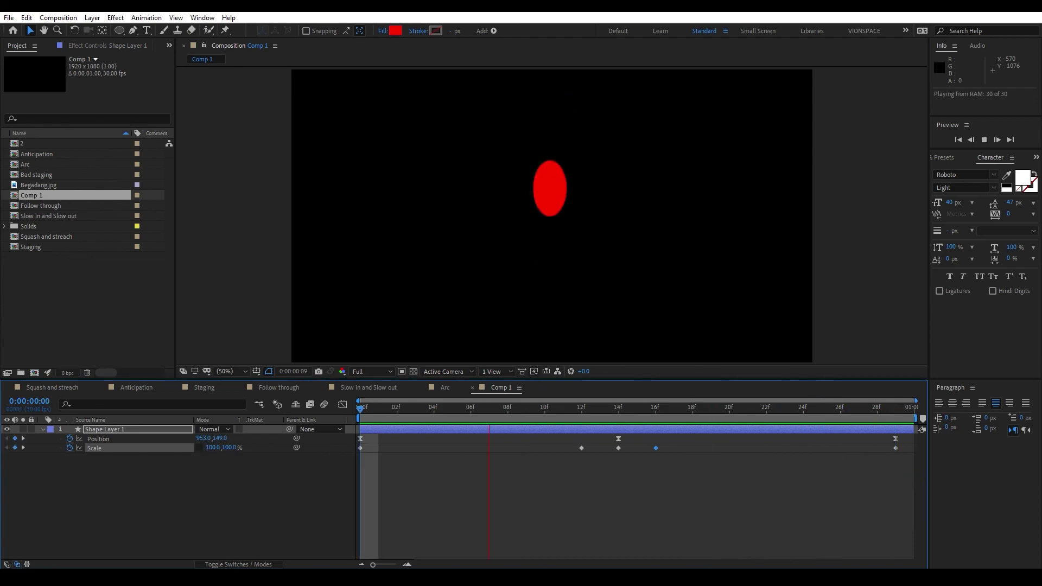